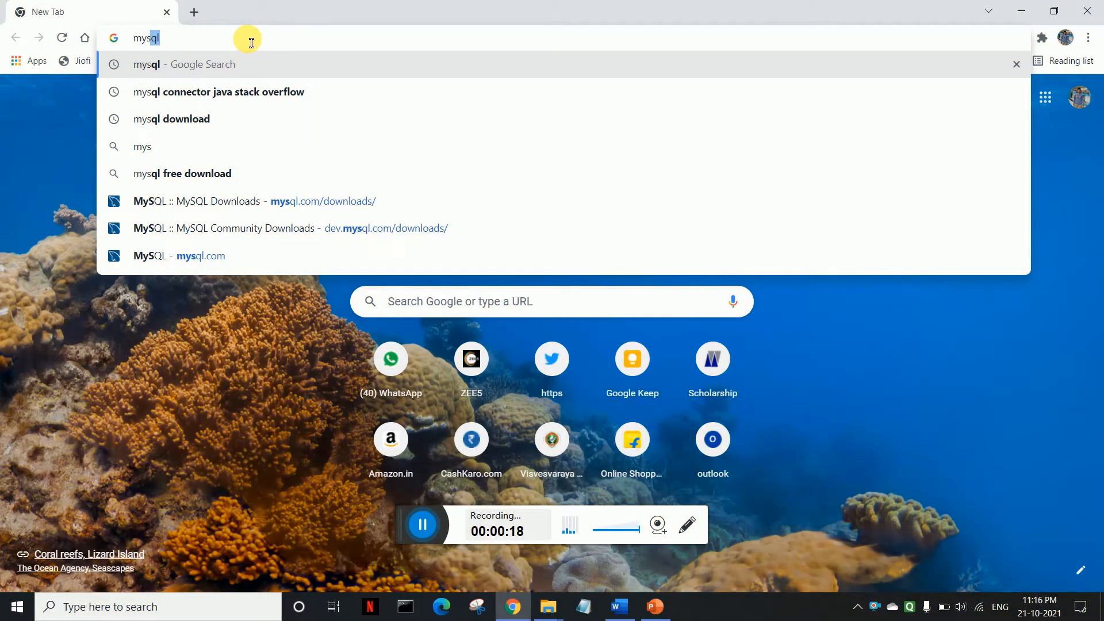
# Step: Fix the autocompleted address-bar text to 'mysql' and run the Google search
pyautogui.press('BackSpace')
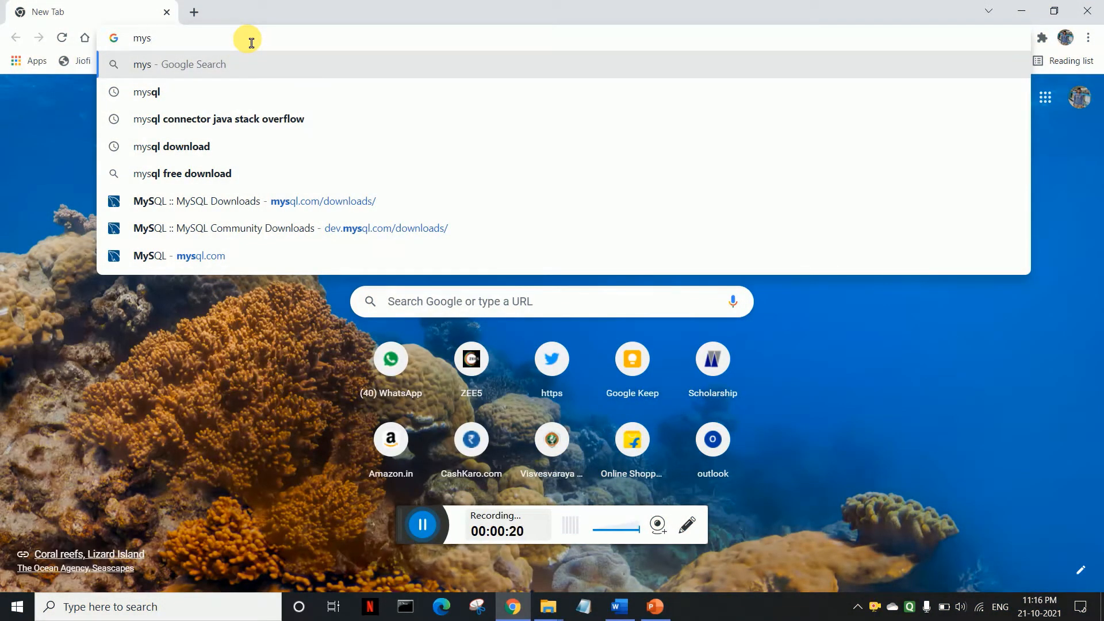
pyautogui.write('ql')
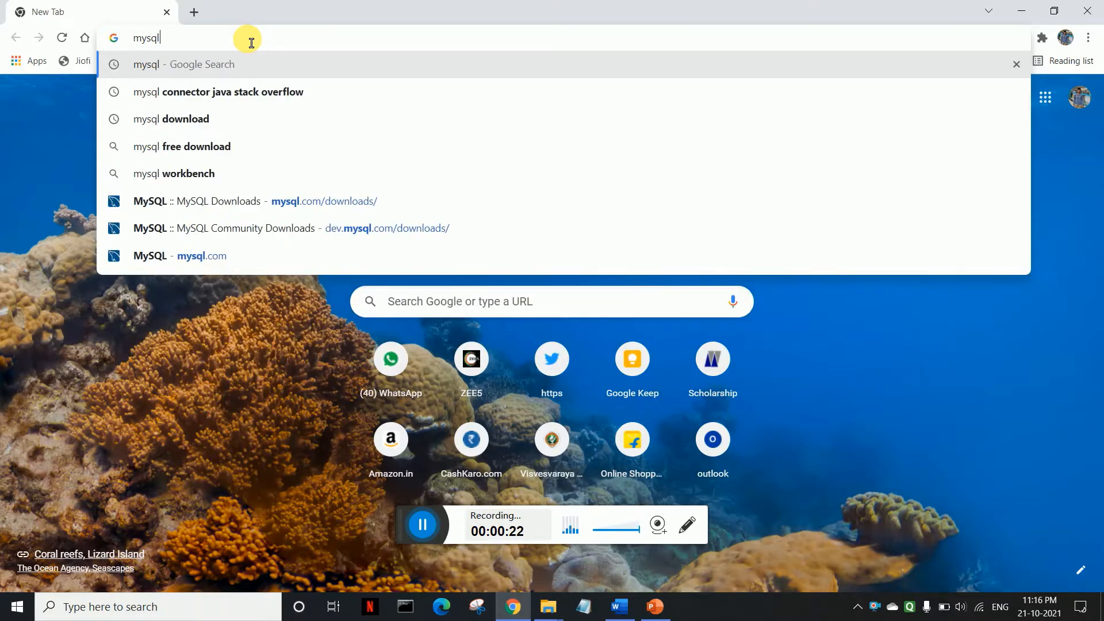
pyautogui.press('Return')
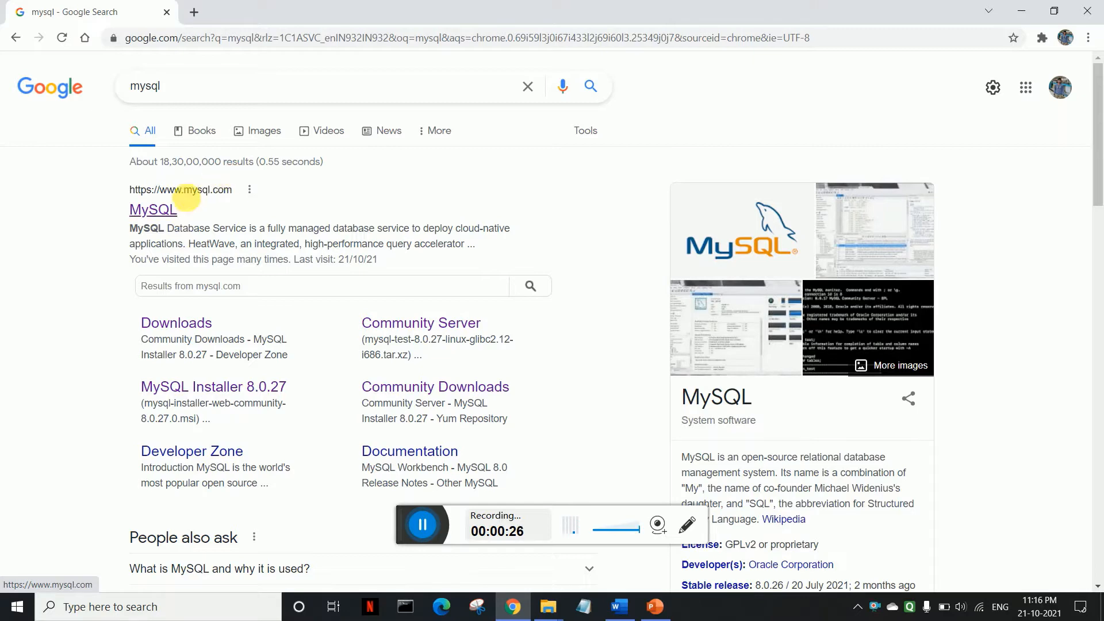
# Step: Go from the MySQL homepage through DOWNLOADS to MySQL Community (GPL) Downloads
pyautogui.click(168, 212)
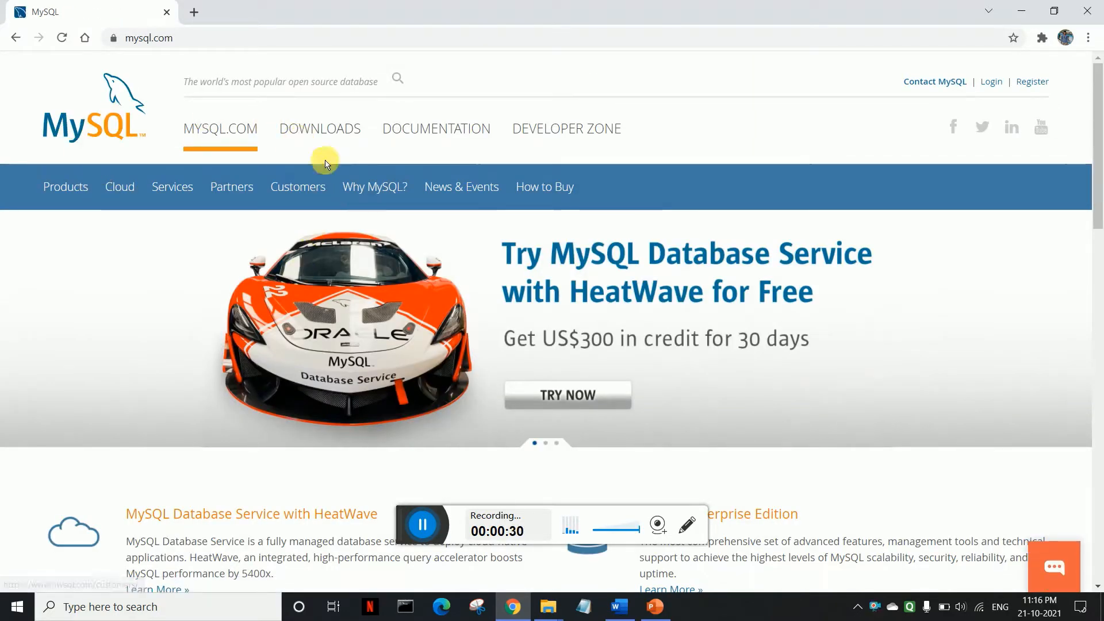
pyautogui.click(339, 134)
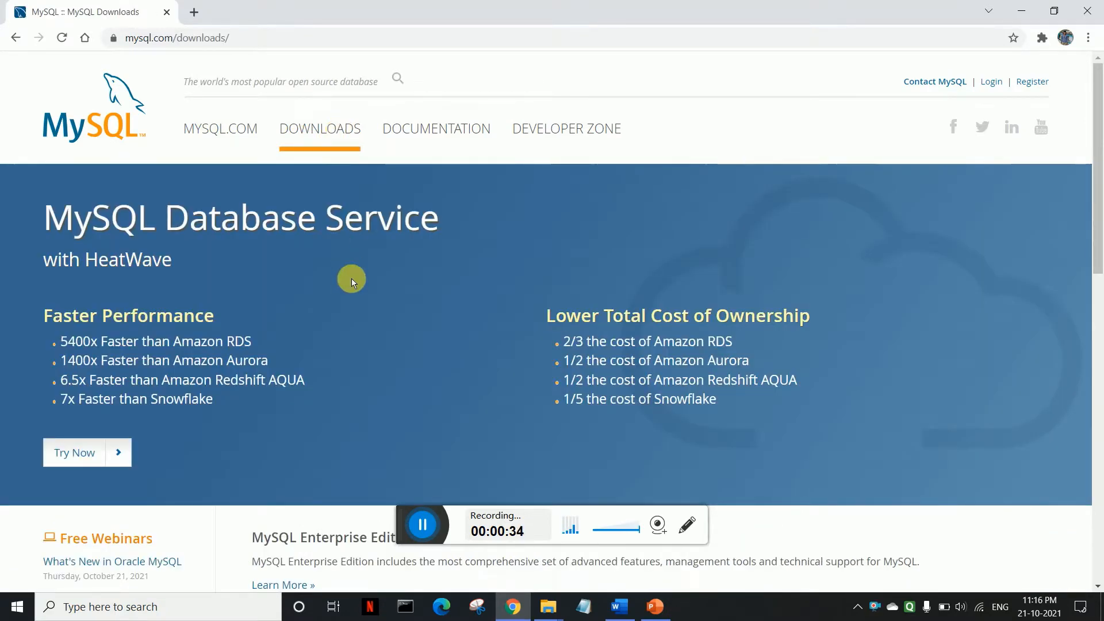
pyautogui.moveTo(1095, 132); pyautogui.dragTo(1096, 354)
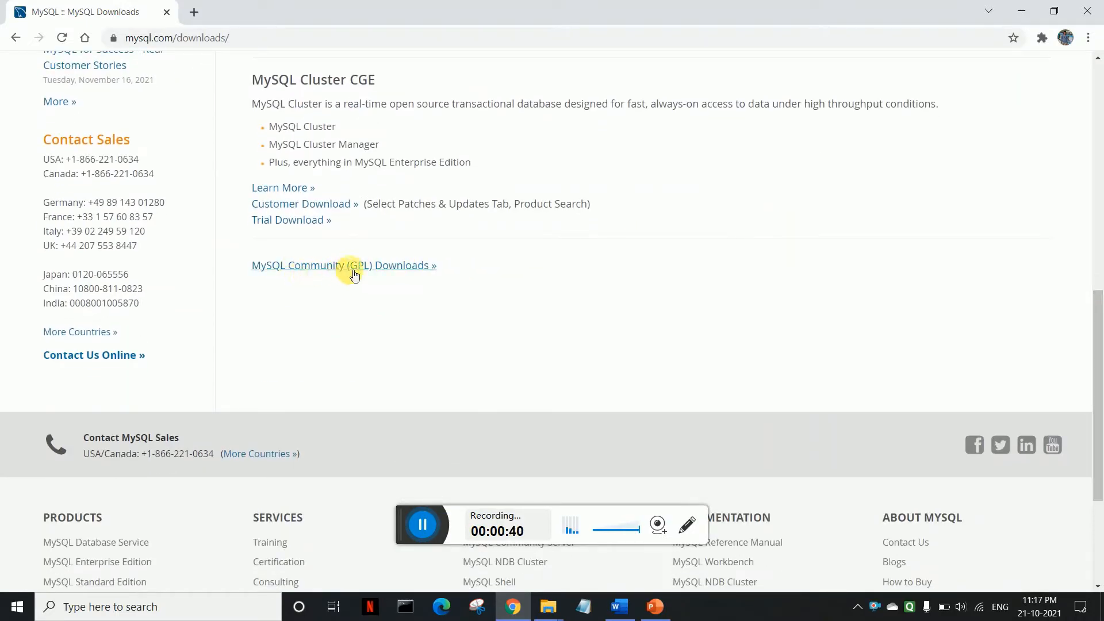
pyautogui.click(422, 269)
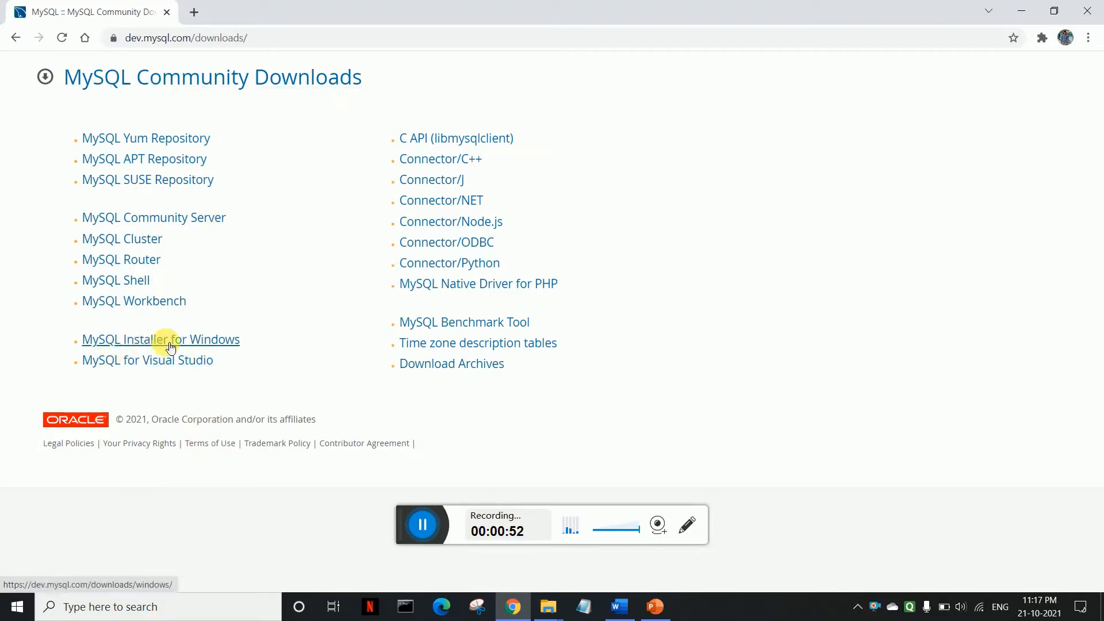
# Step: Open the MySQL Installer for Windows page, note version 8.0.27, and keep Microsoft Windows selected
pyautogui.click(190, 345)
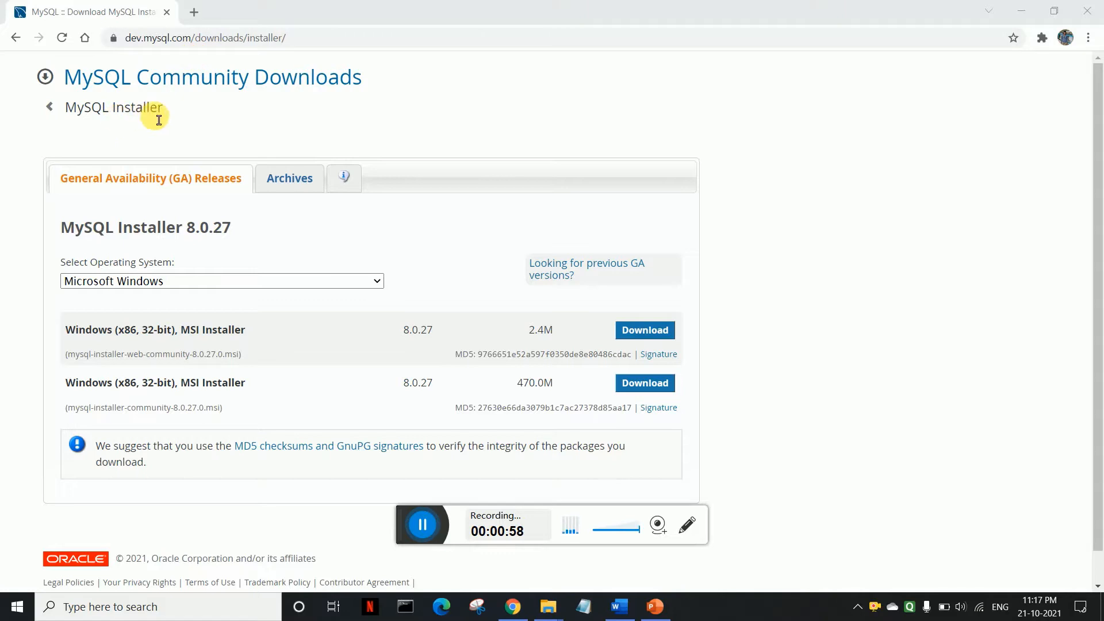
pyautogui.moveTo(190, 231)
pyautogui.mouseDown()
pyautogui.moveTo(210, 240)
pyautogui.moveTo(225, 231)
pyautogui.moveTo(192, 232)
pyautogui.mouseUp()
pyautogui.click(234, 232)
pyautogui.click(239, 237)
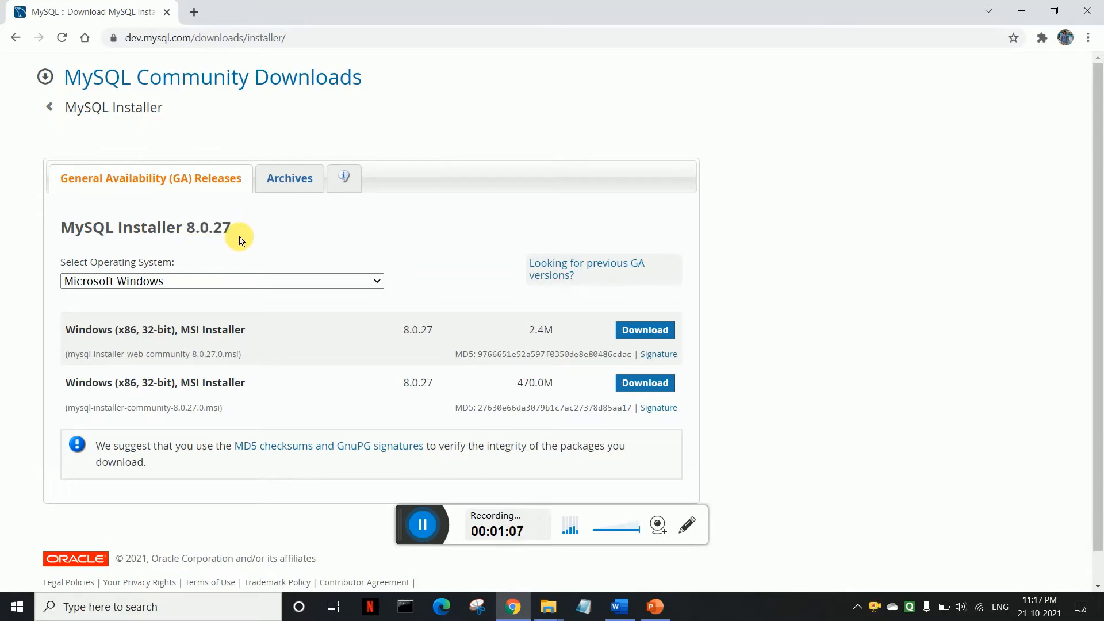
pyautogui.click(142, 284)
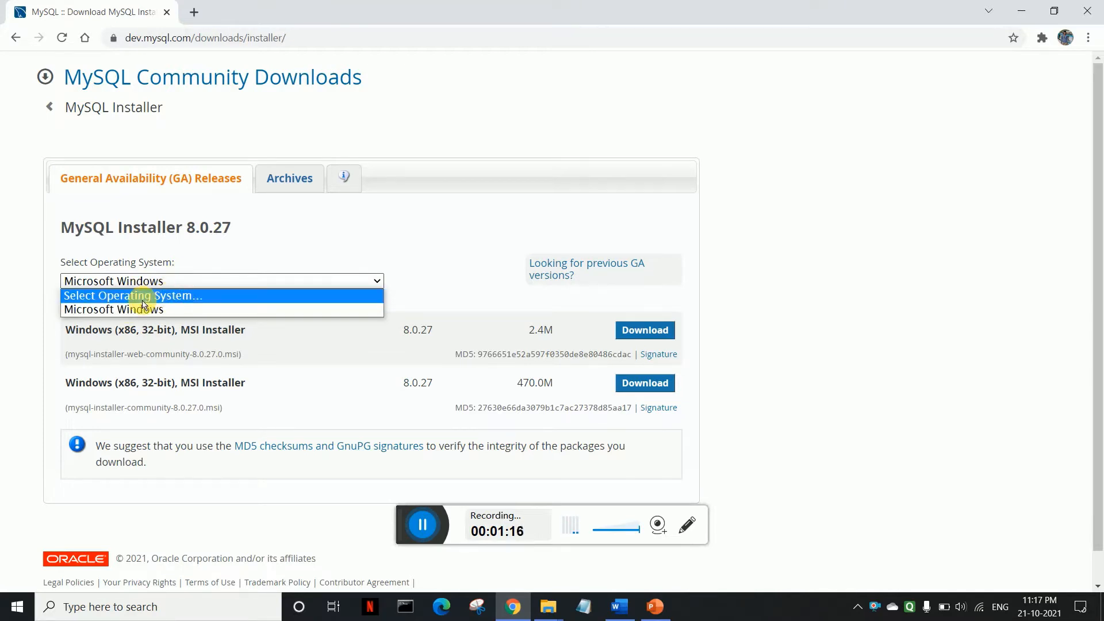
pyautogui.click(183, 250)
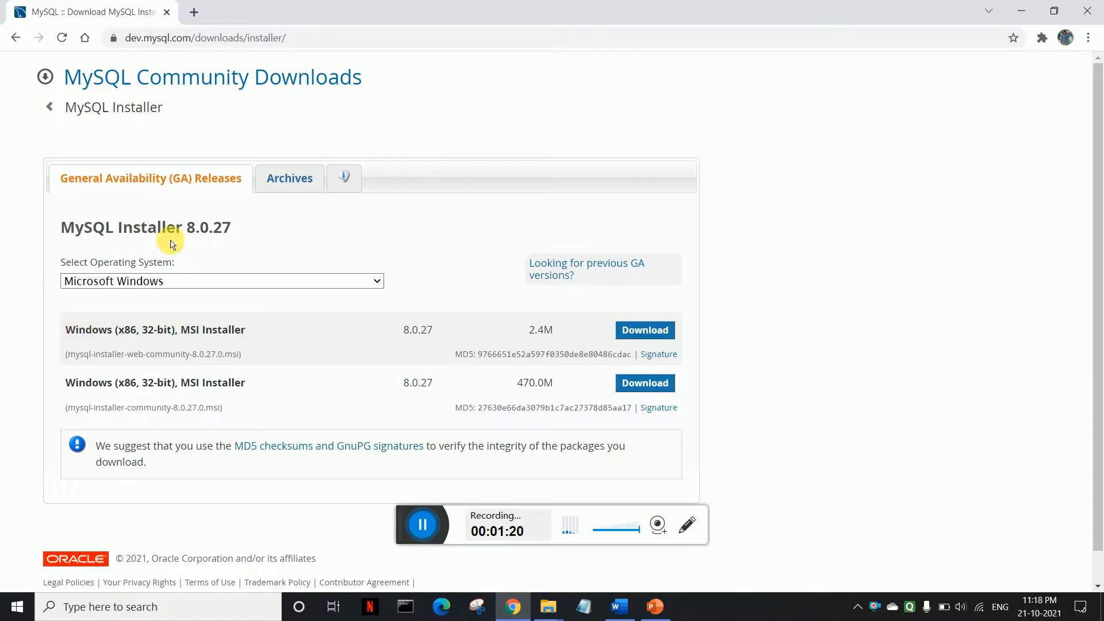
# Step: Compare the 2.4M web and 470.0M full installers, then download the 2.4M one
pyautogui.scroll(-1, 151, 294)
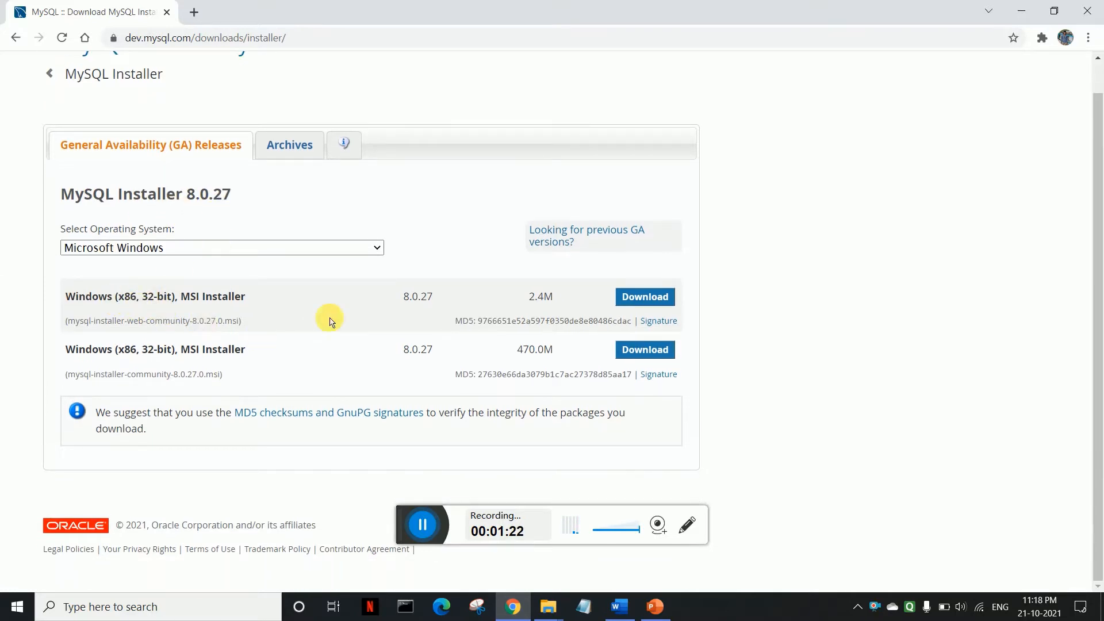
pyautogui.click(422, 532)
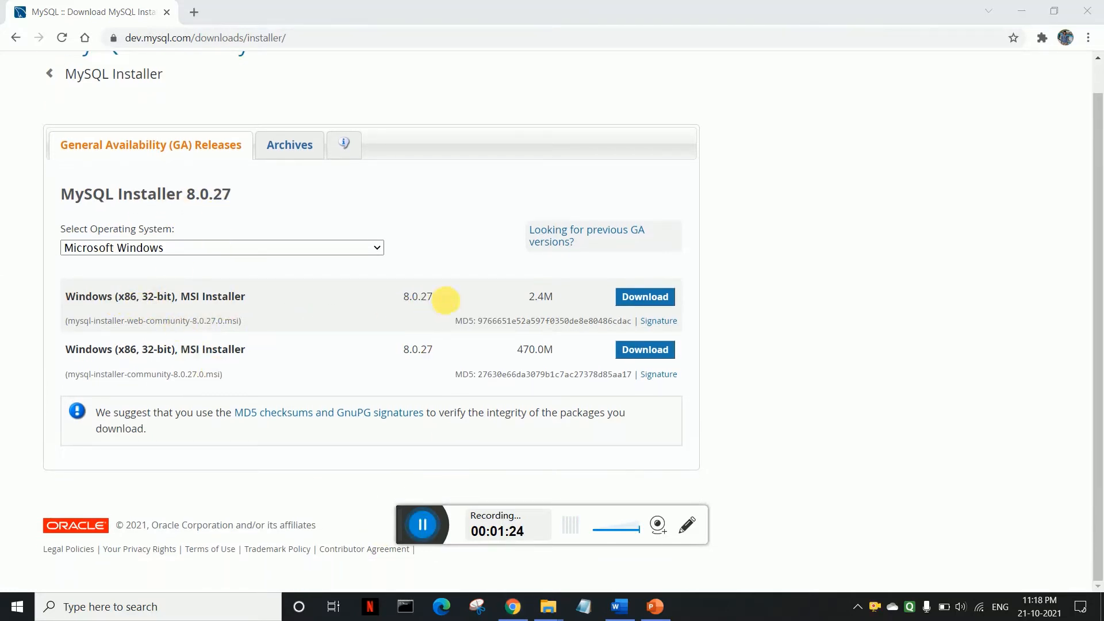
pyautogui.click(540, 302)
pyautogui.moveTo(540, 303); pyautogui.dragTo(562, 301)
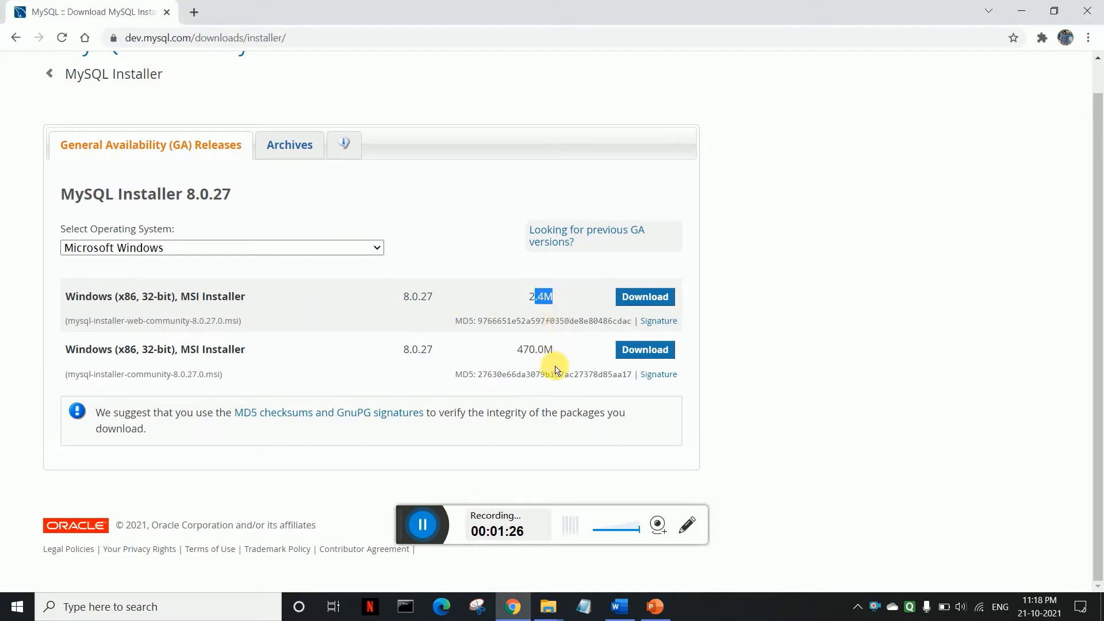
pyautogui.moveTo(558, 352); pyautogui.dragTo(512, 350)
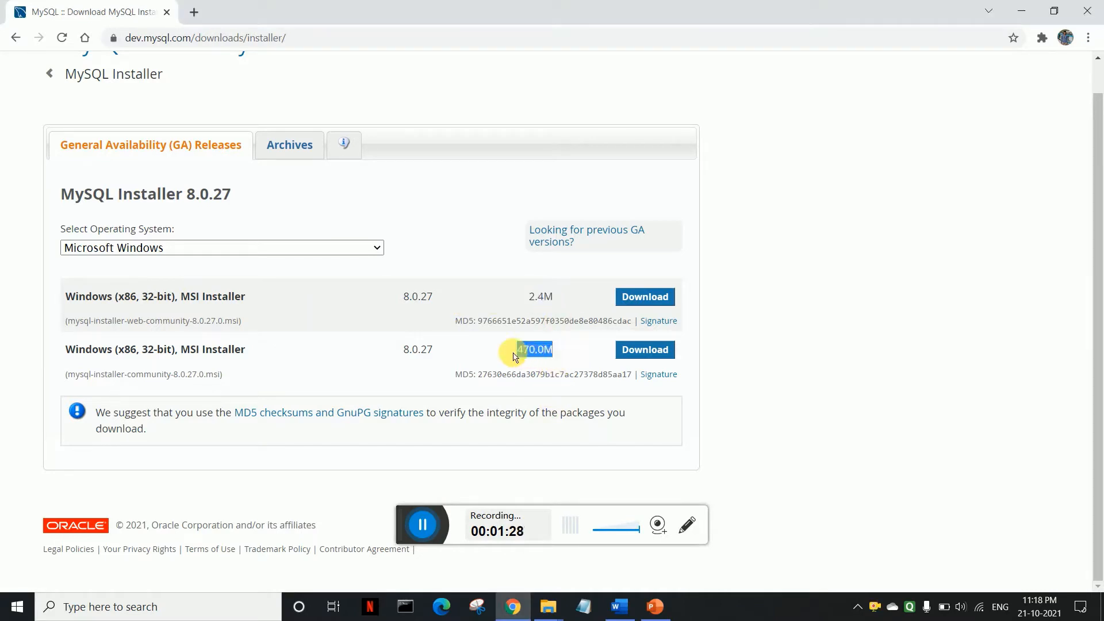
pyautogui.moveTo(557, 297); pyautogui.dragTo(527, 297)
pyautogui.click(556, 300)
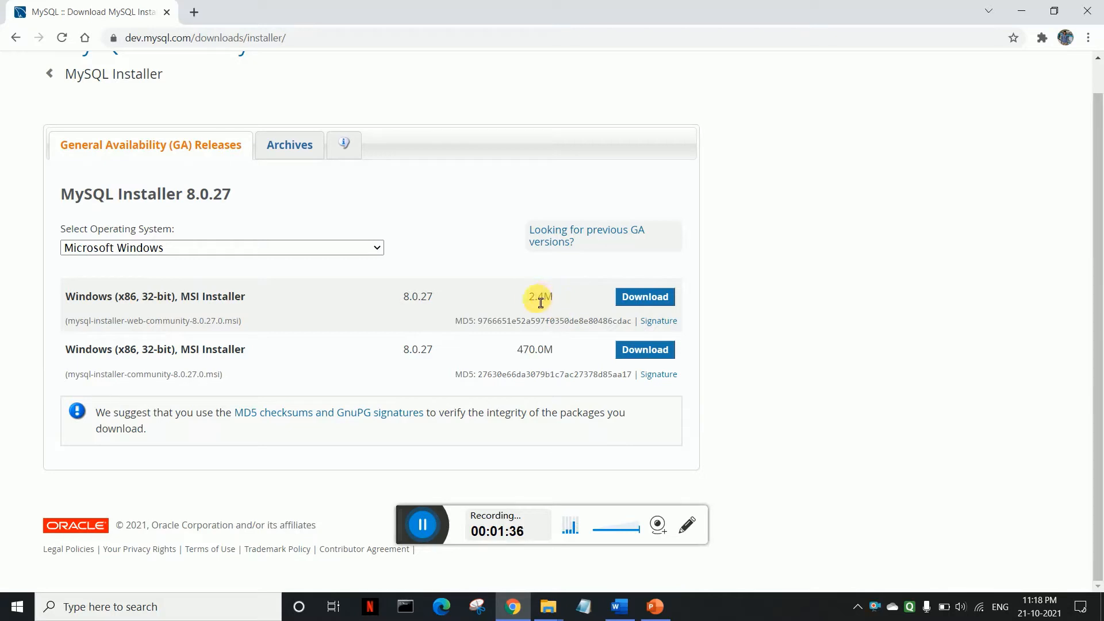
pyautogui.doubleClick(537, 303)
pyautogui.click(553, 296)
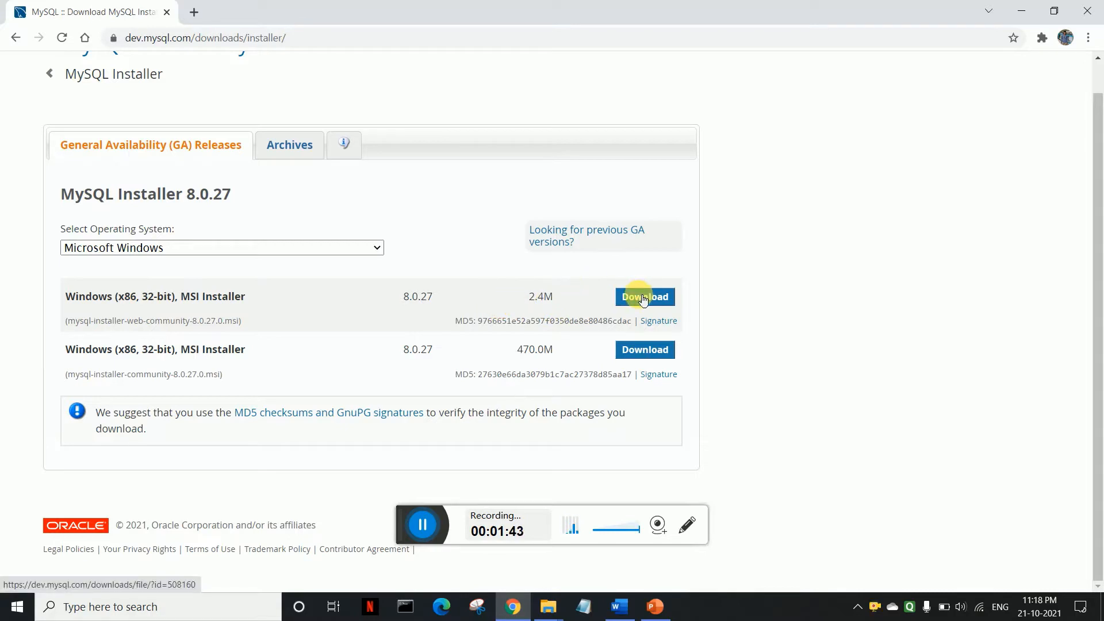
pyautogui.moveTo(554, 349); pyautogui.dragTo(525, 353)
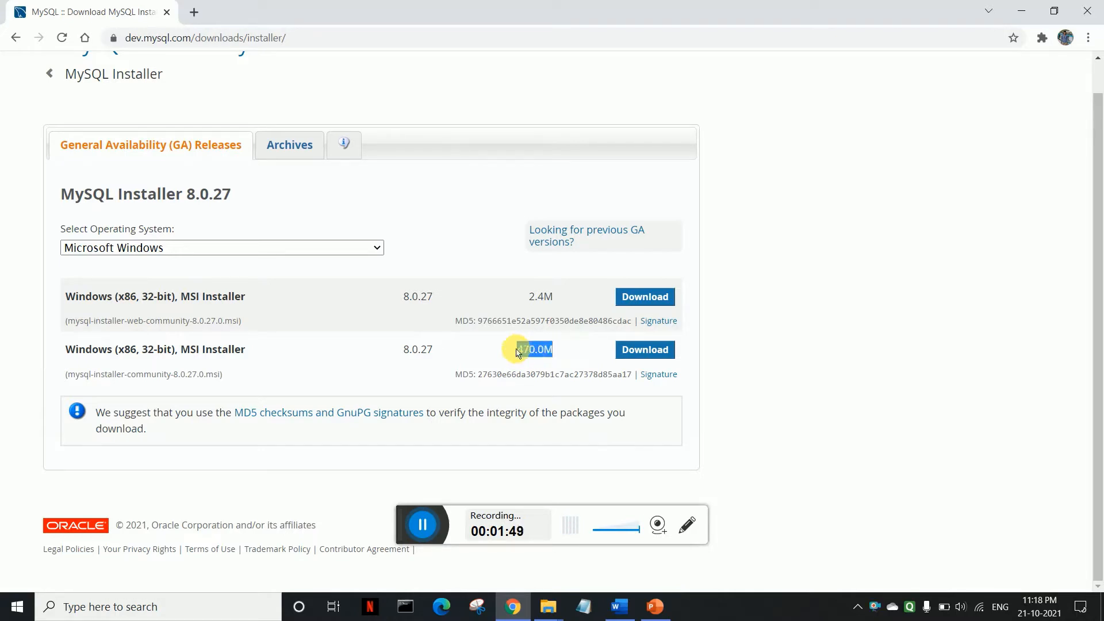
pyautogui.moveTo(554, 296); pyautogui.dragTo(525, 298)
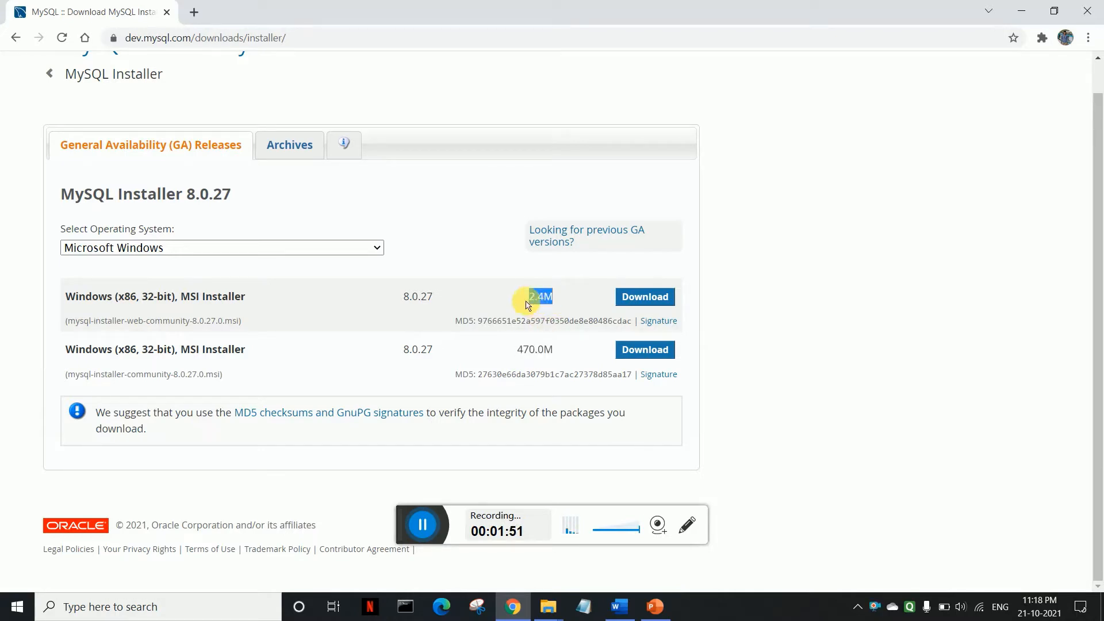
pyautogui.click(633, 298)
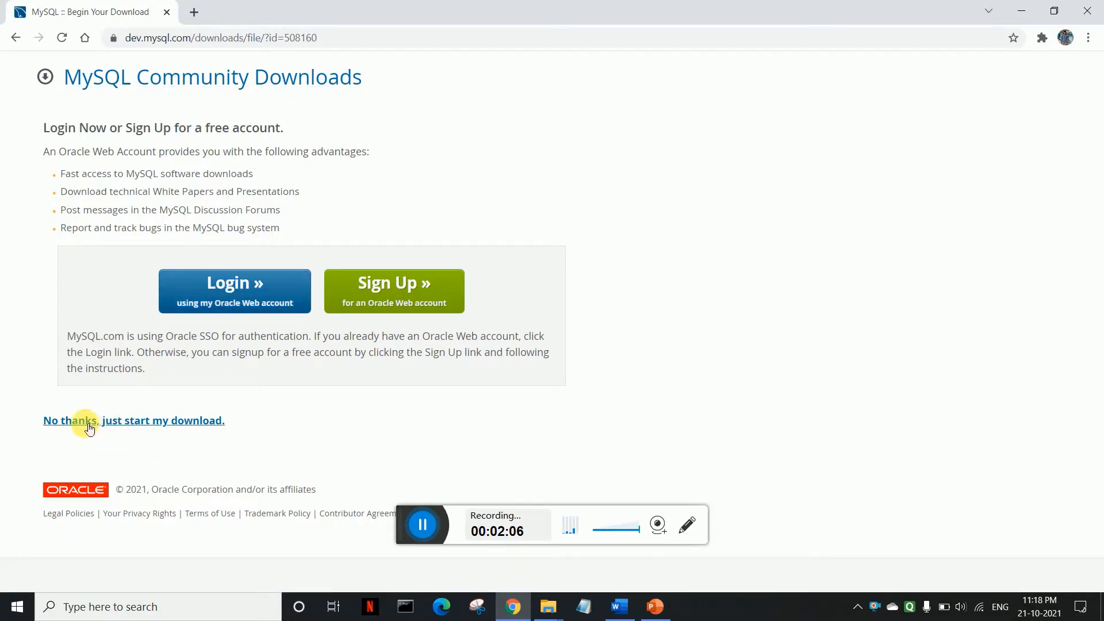
# Step: Skip the Oracle sign-in, download the installer .msi, and run it
pyautogui.click(168, 424)
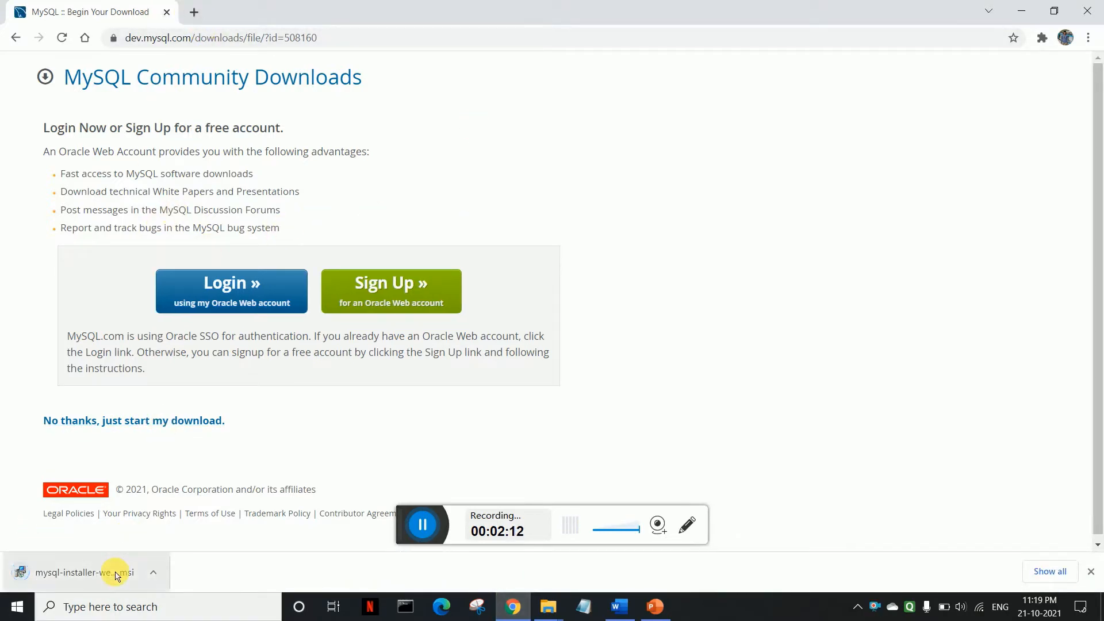
pyautogui.click(82, 582)
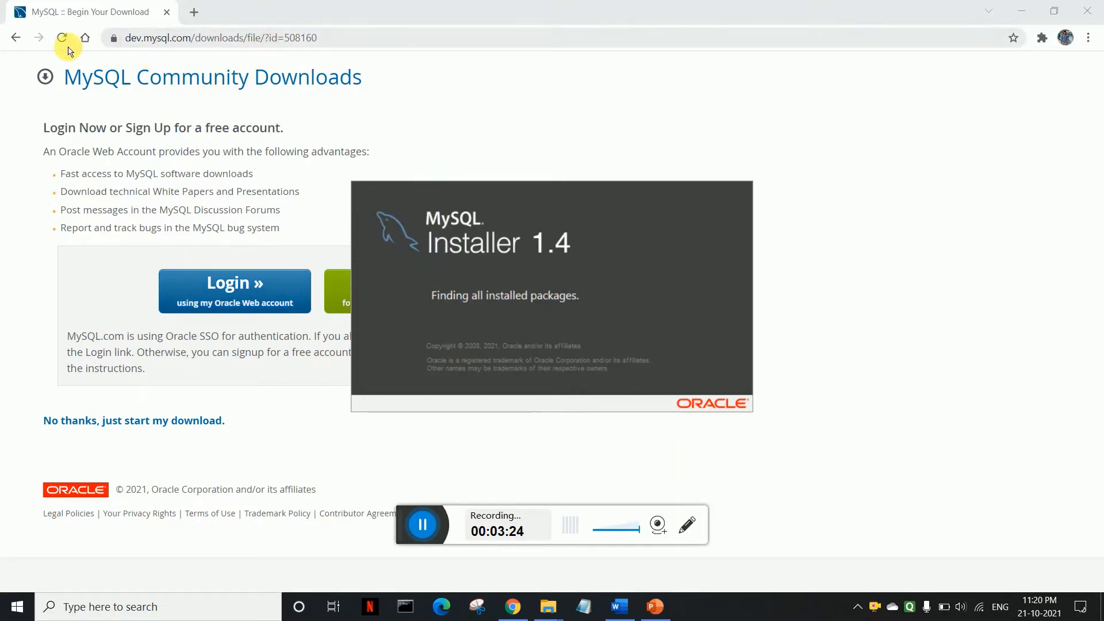
# Step: Return Chrome to the installer download page and bring the MySQL Installer window into full view
pyautogui.click(21, 39)
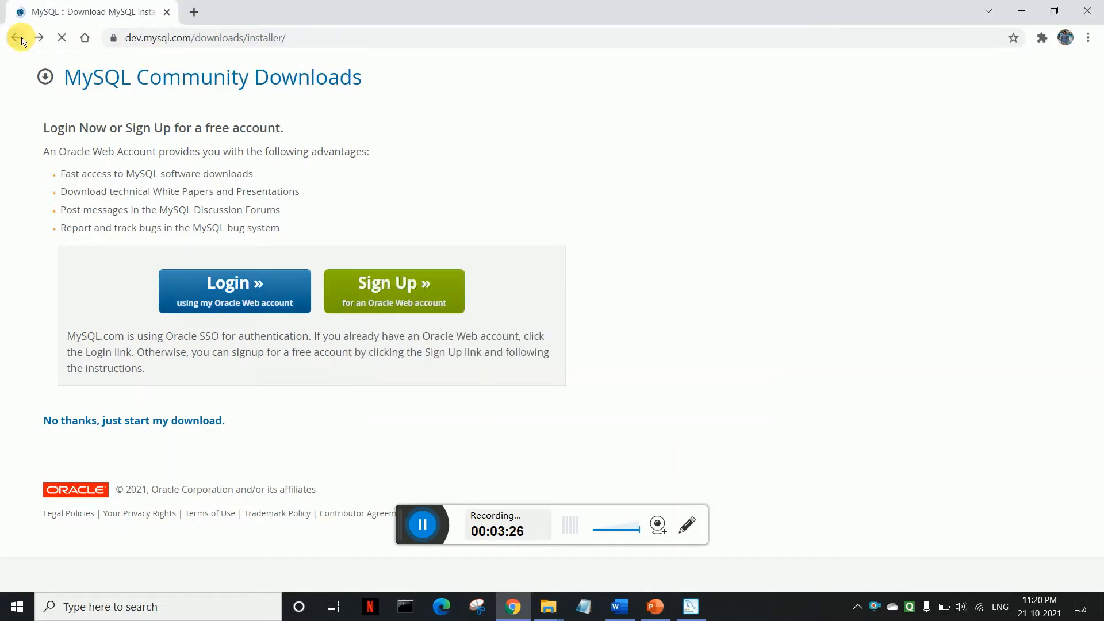
pyautogui.click(276, 41)
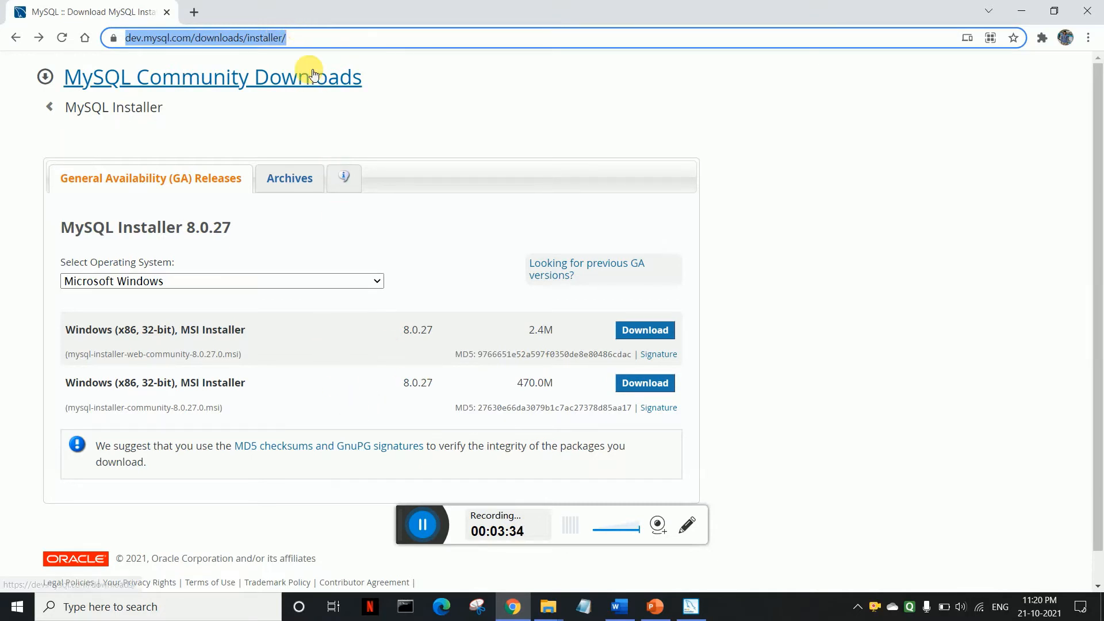
pyautogui.click(688, 611)
pyautogui.moveTo(557, 91); pyautogui.dragTo(516, 39)
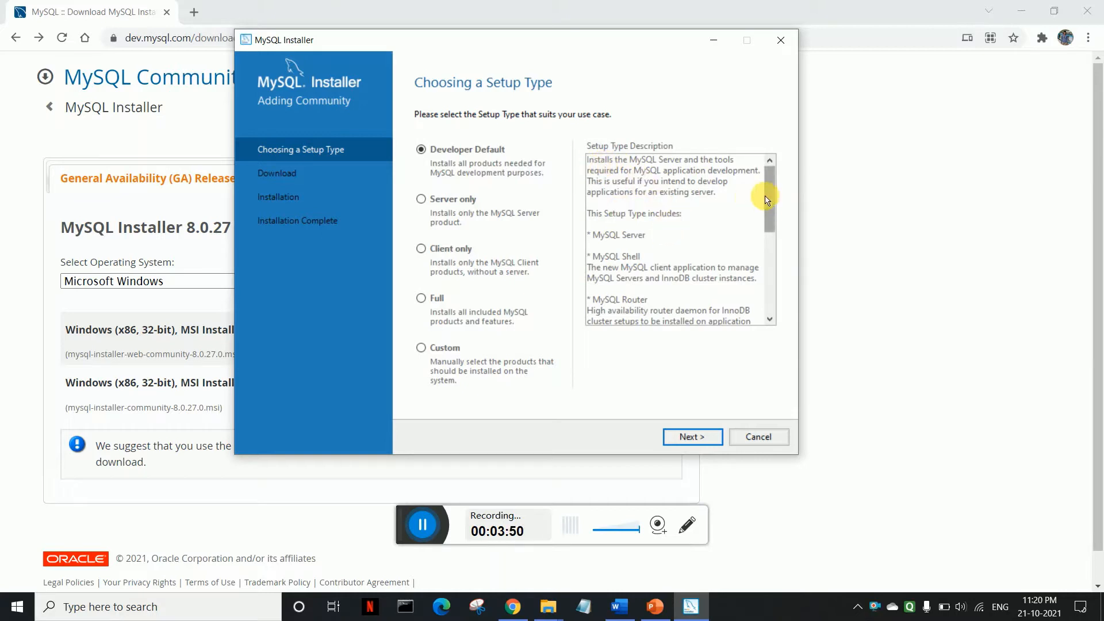
# Step: Read the Developer Default description, then select Custom setup and continue to Select Products
pyautogui.moveTo(769, 198); pyautogui.dragTo(765, 165)
pyautogui.doubleClick(596, 248)
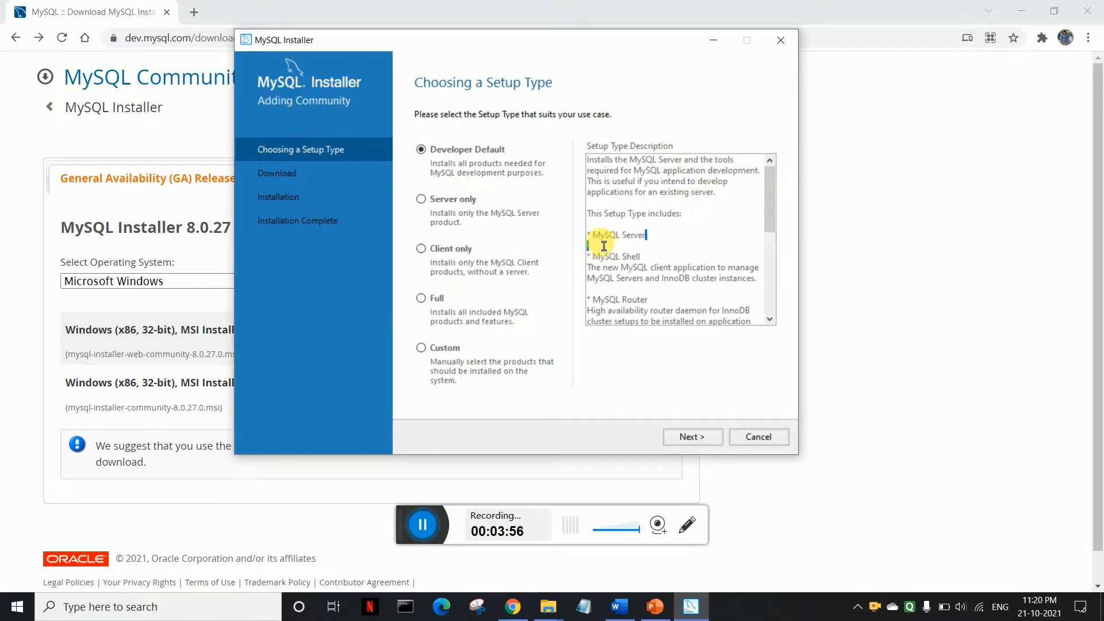
pyautogui.moveTo(592, 235); pyautogui.dragTo(646, 235)
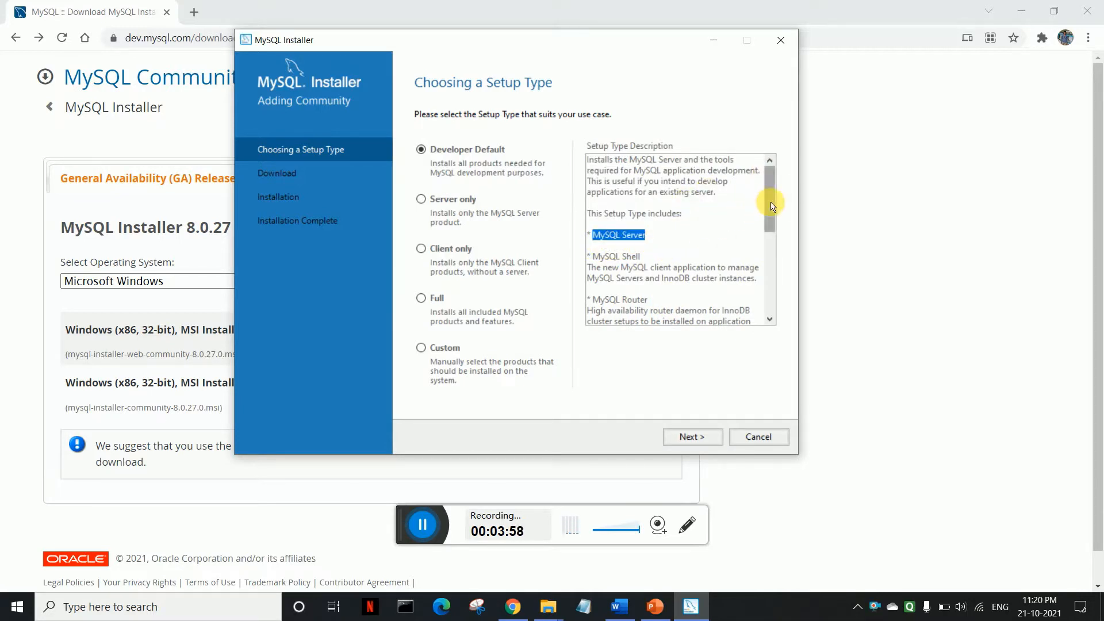
pyautogui.moveTo(771, 205); pyautogui.dragTo(771, 220)
pyautogui.moveTo(593, 261); pyautogui.dragTo(636, 264)
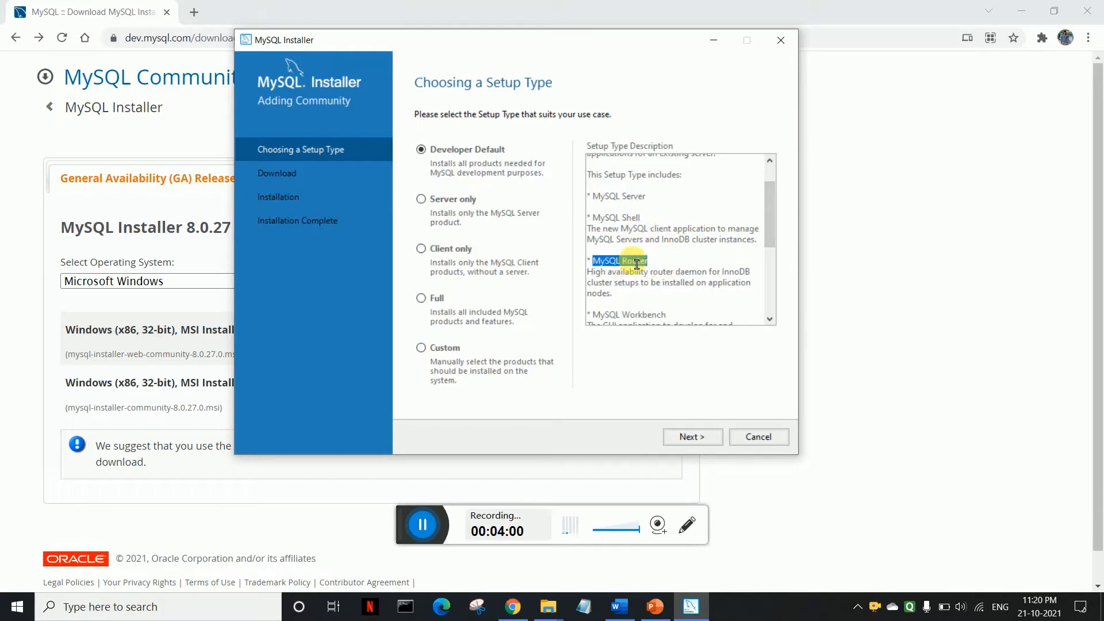
pyautogui.moveTo(769, 222); pyautogui.dragTo(769, 246)
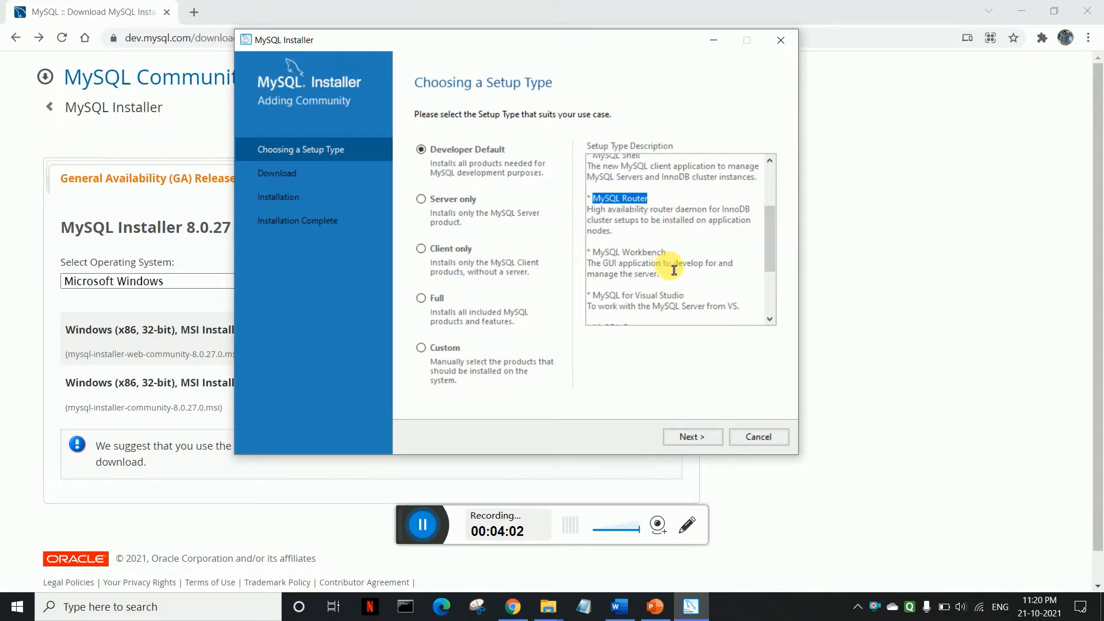
pyautogui.click(428, 338)
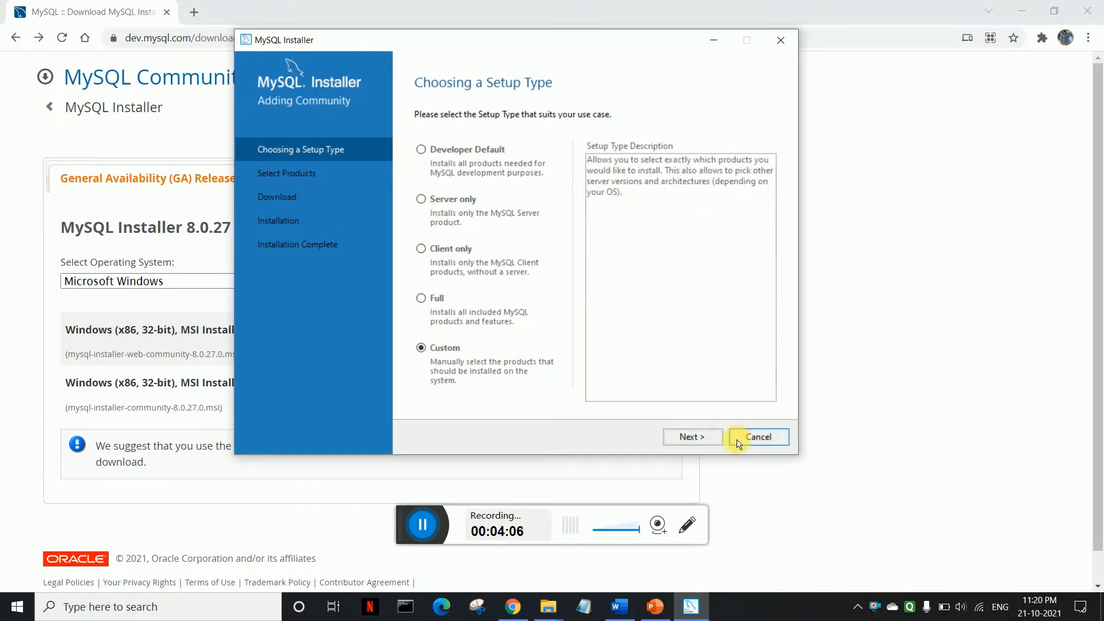
pyautogui.click(712, 437)
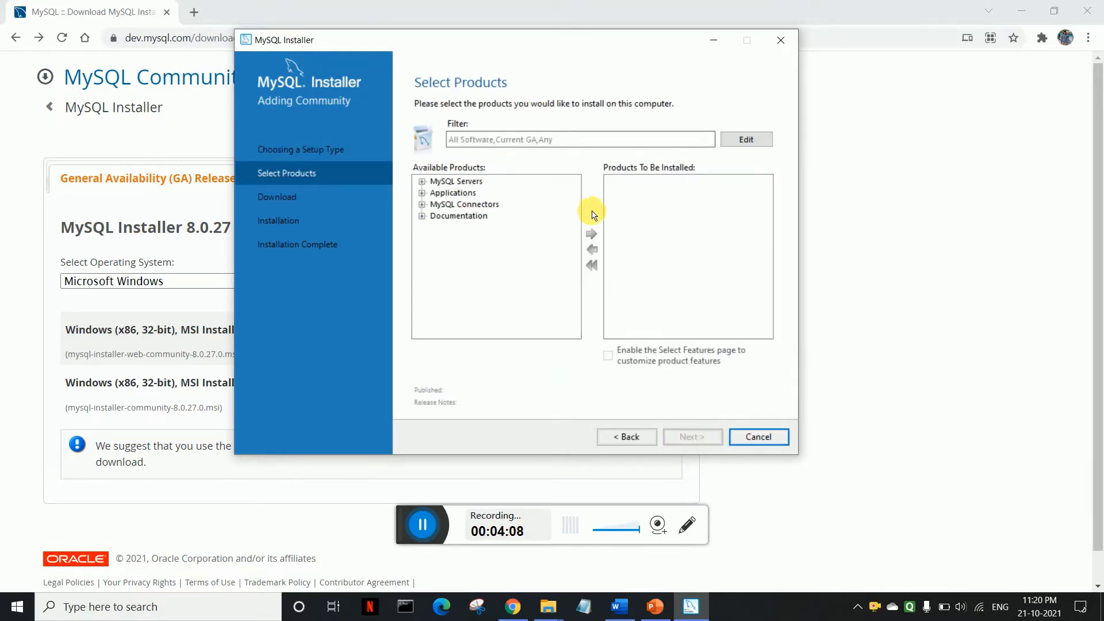
# Step: Add MySQL Server 8.0.27 X64 to the install list
pyautogui.click(423, 182)
pyautogui.click(435, 193)
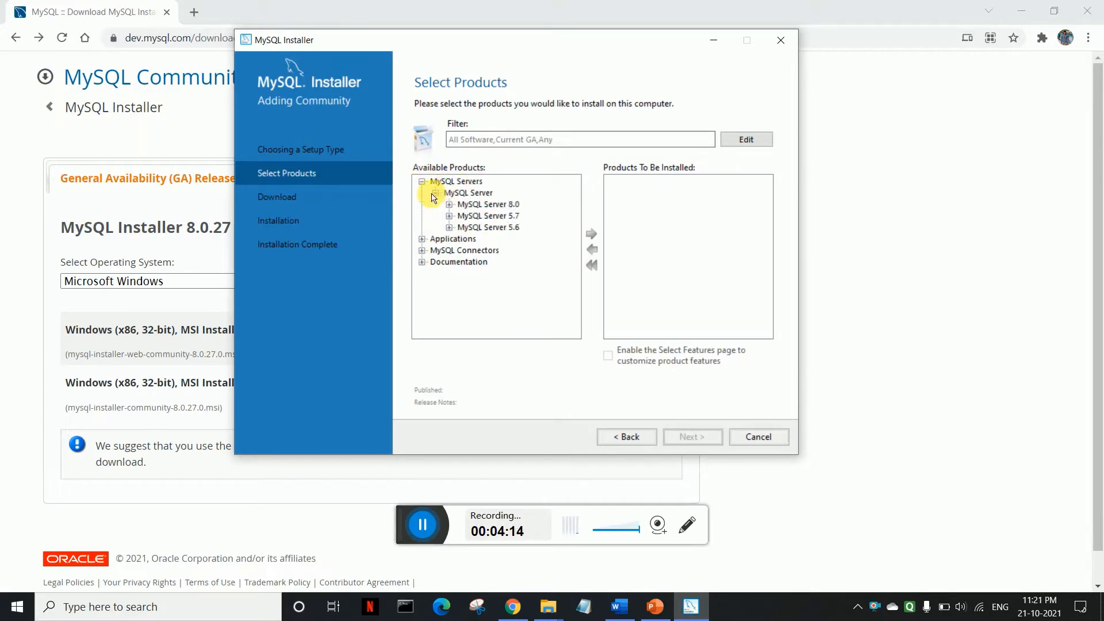
pyautogui.click(487, 206)
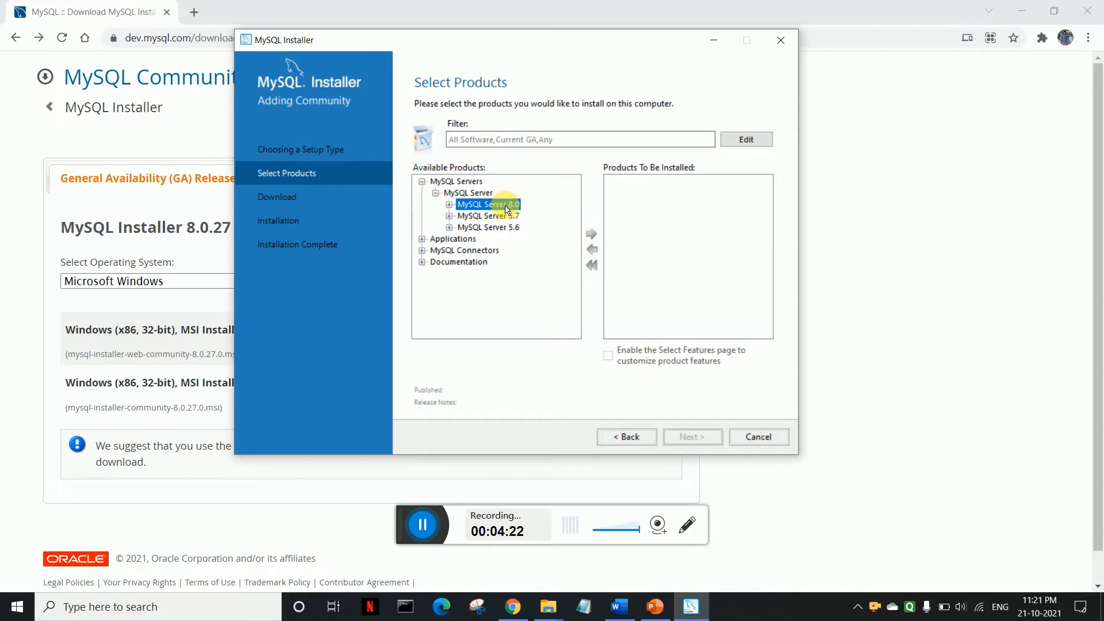
pyautogui.click(449, 205)
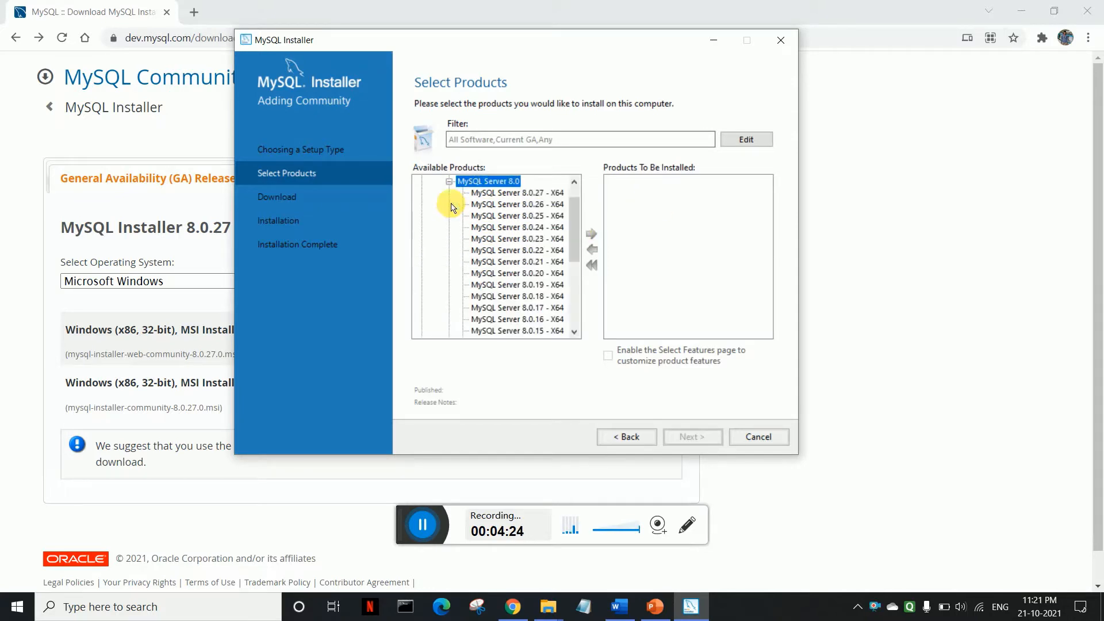
pyautogui.click(543, 193)
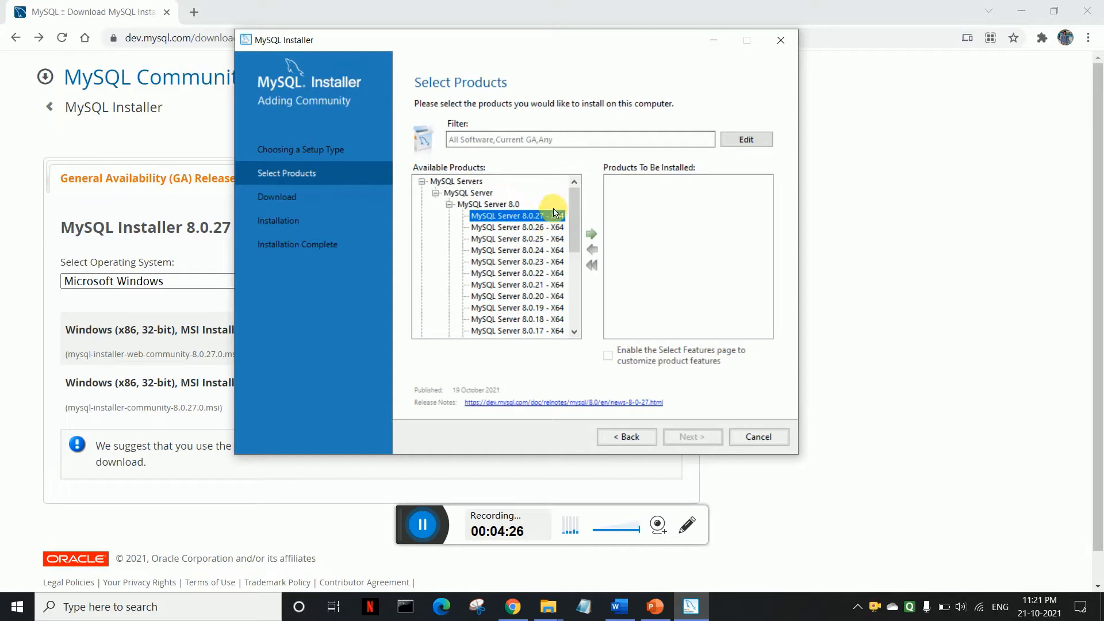
pyautogui.click(593, 236)
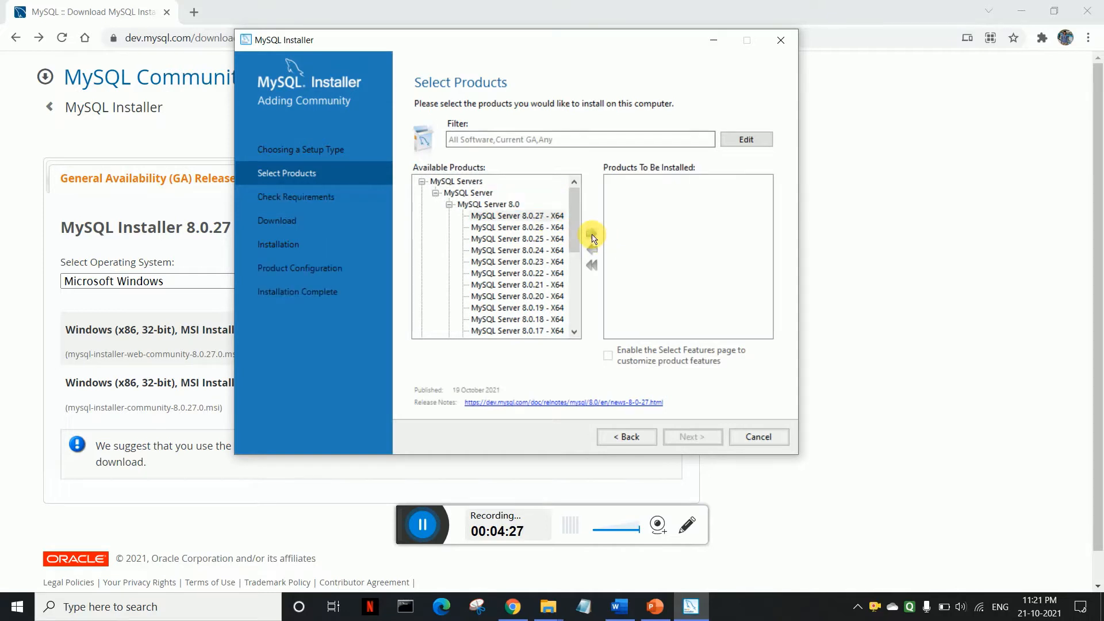
pyautogui.click(449, 204)
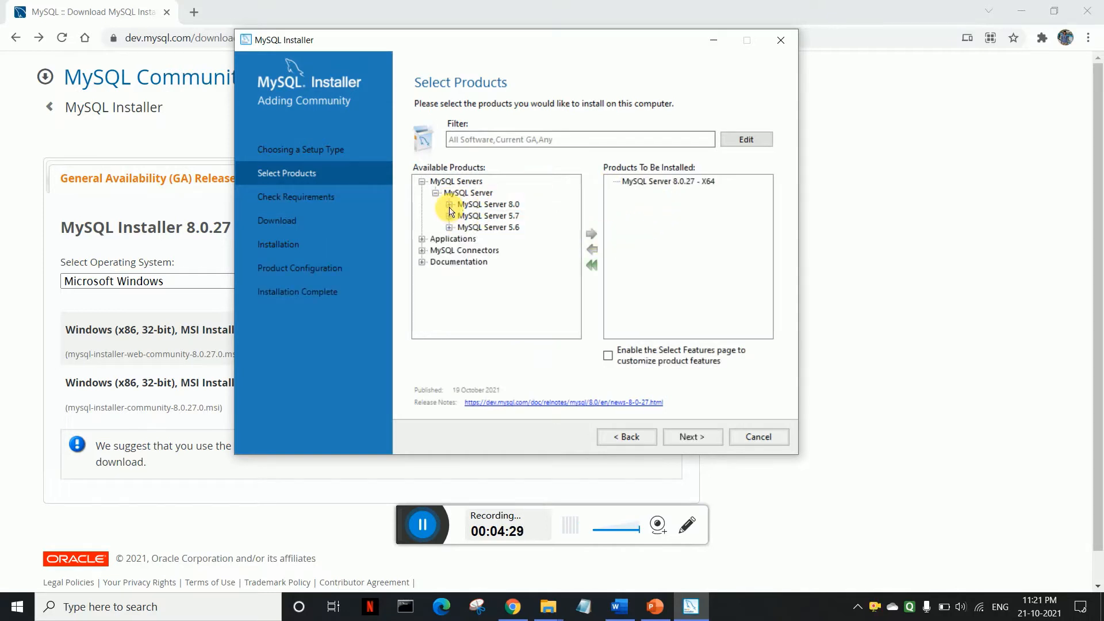
# Step: Add MySQL Workbench 8.0.27 from Applications to the install list
pyautogui.click(422, 238)
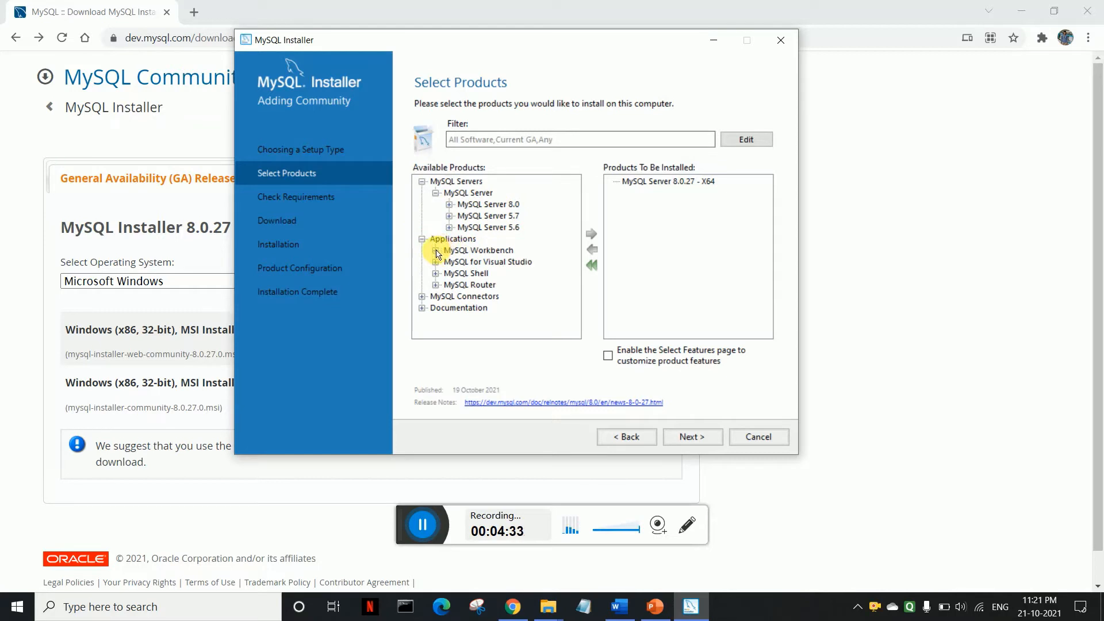
pyautogui.click(436, 251)
pyautogui.click(448, 261)
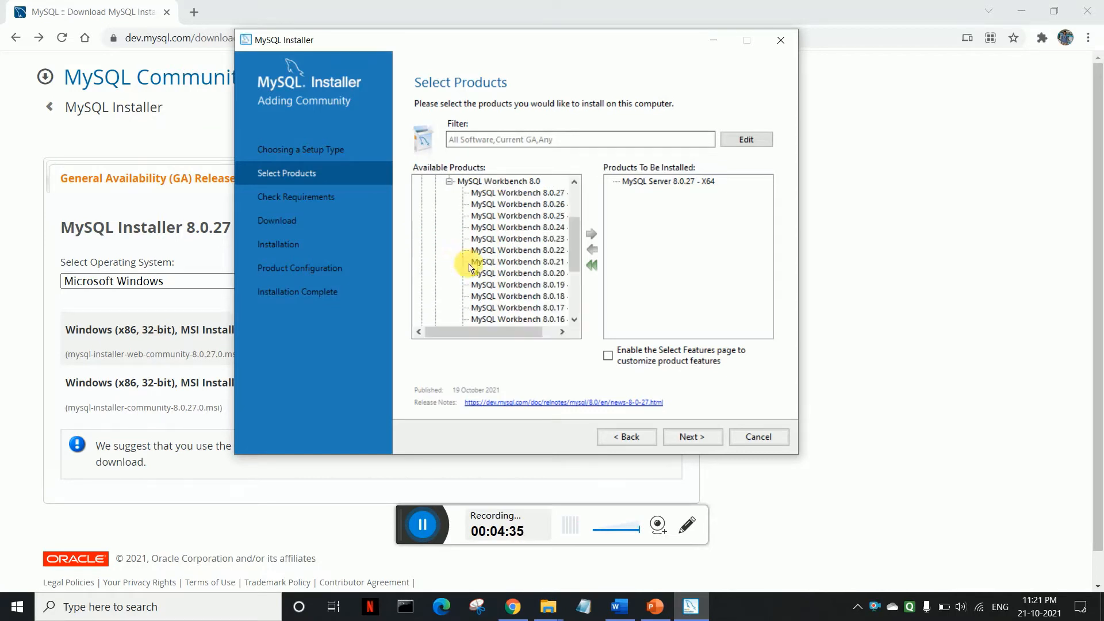
pyautogui.click(518, 192)
pyautogui.click(592, 236)
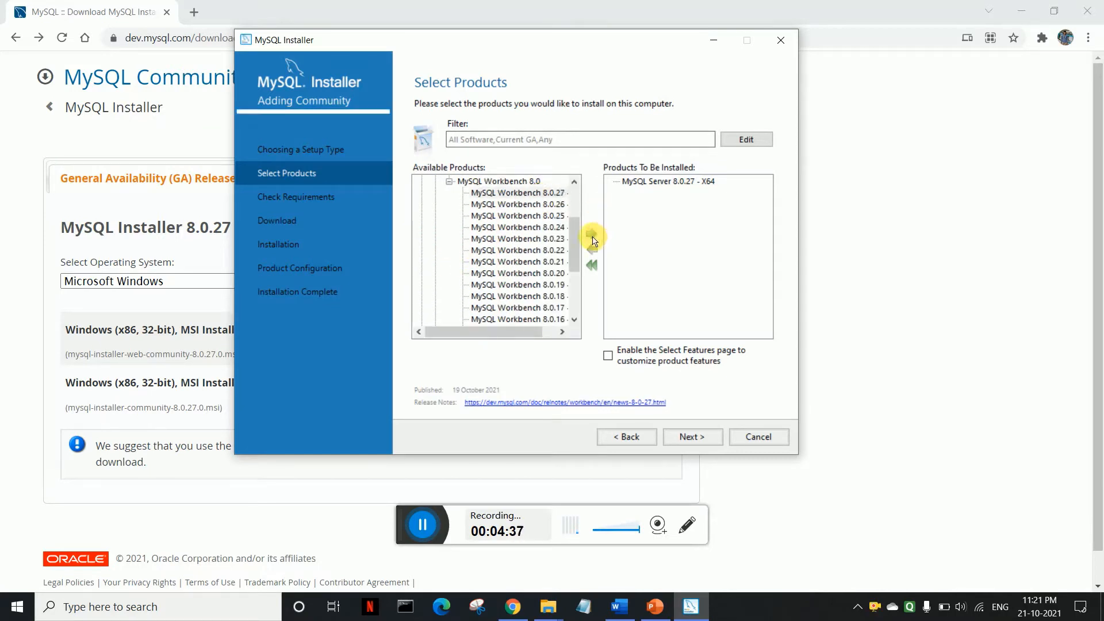
pyautogui.click(449, 181)
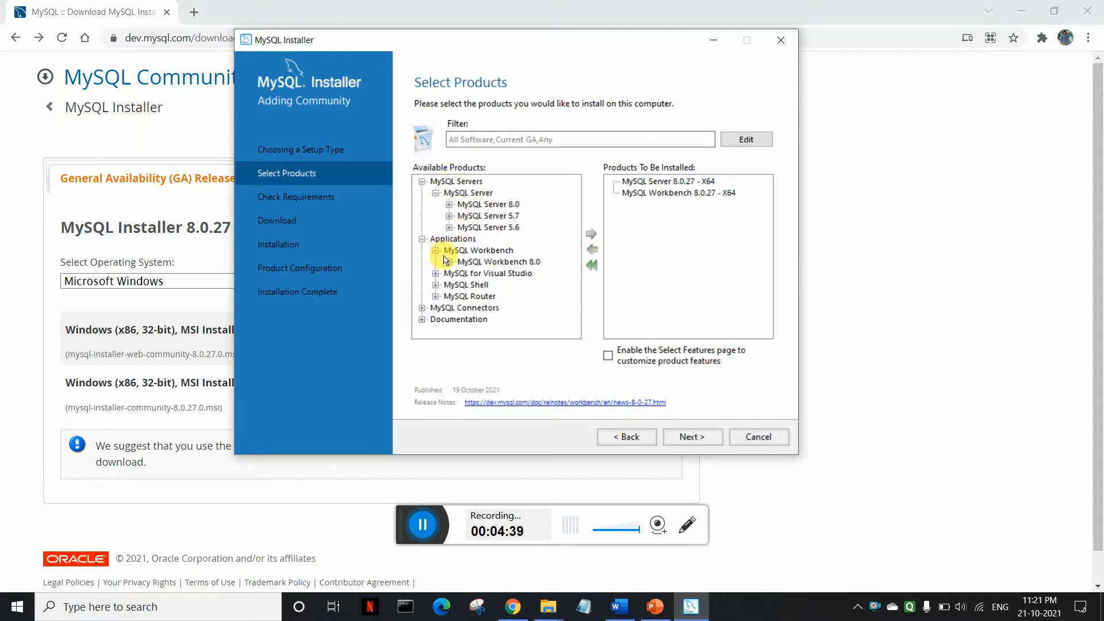
# Step: Add MySQL Shell 8.0.27 X64 to the install list
pyautogui.click(436, 285)
pyautogui.click(449, 297)
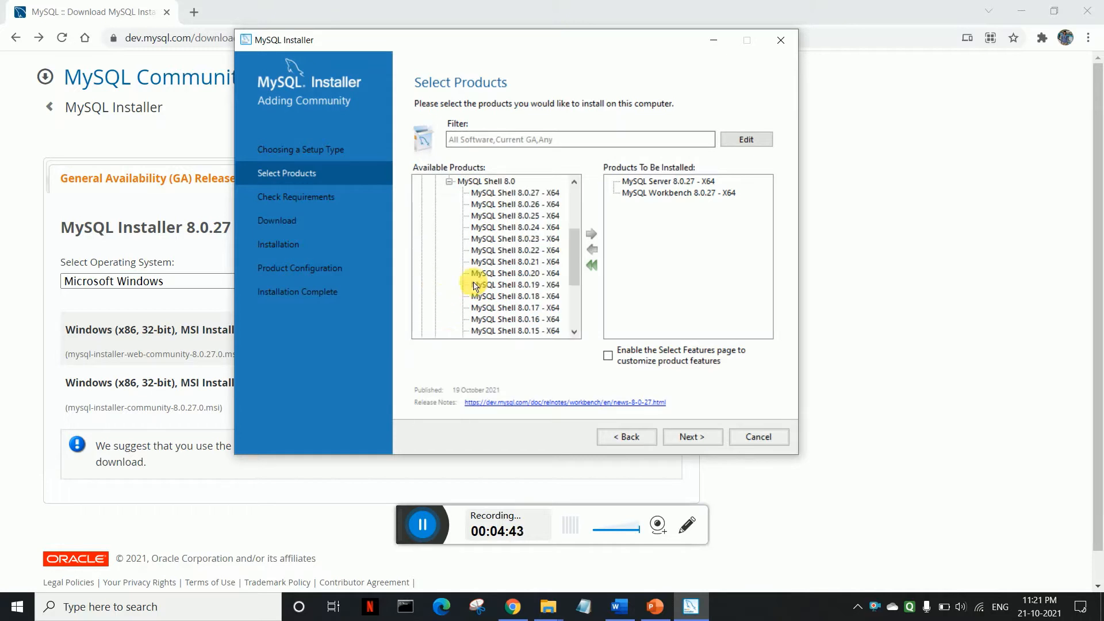
pyautogui.click(514, 193)
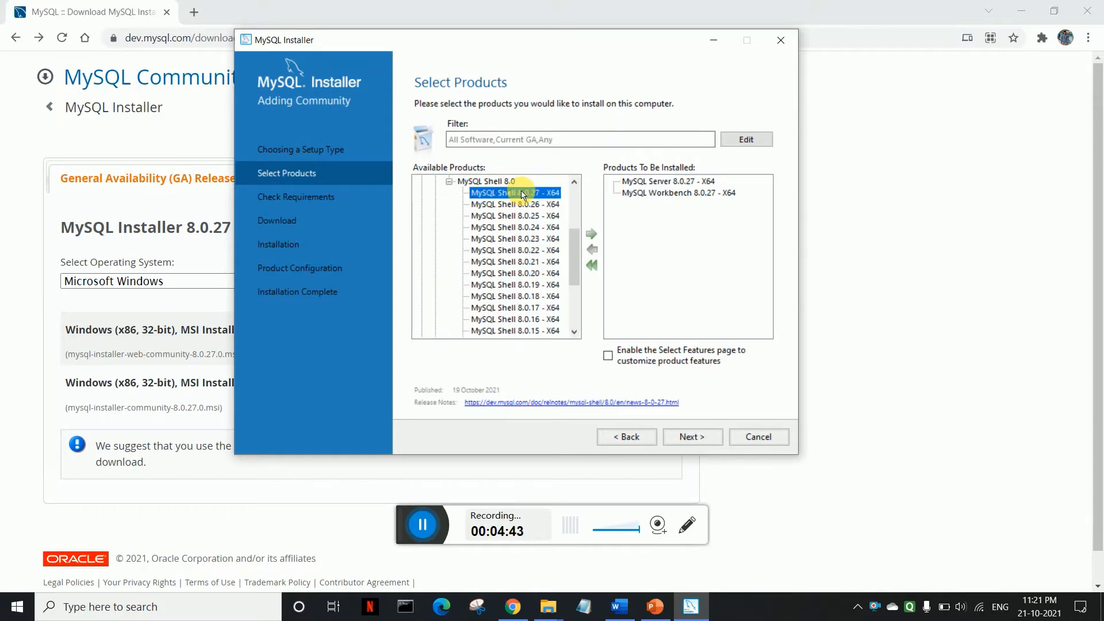
pyautogui.click(592, 234)
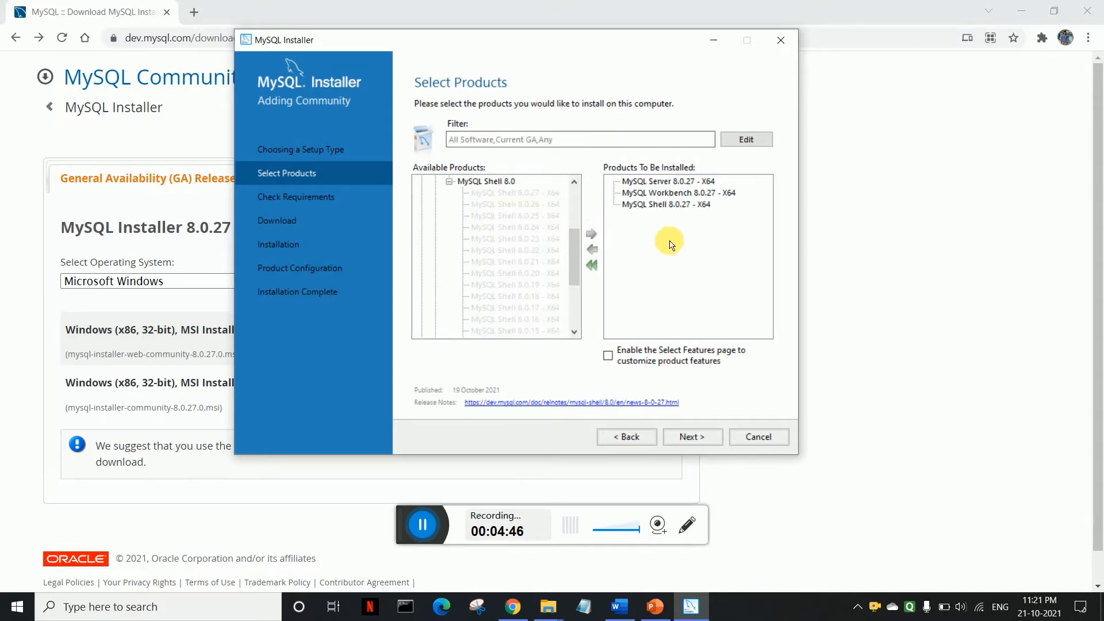
pyautogui.click(449, 181)
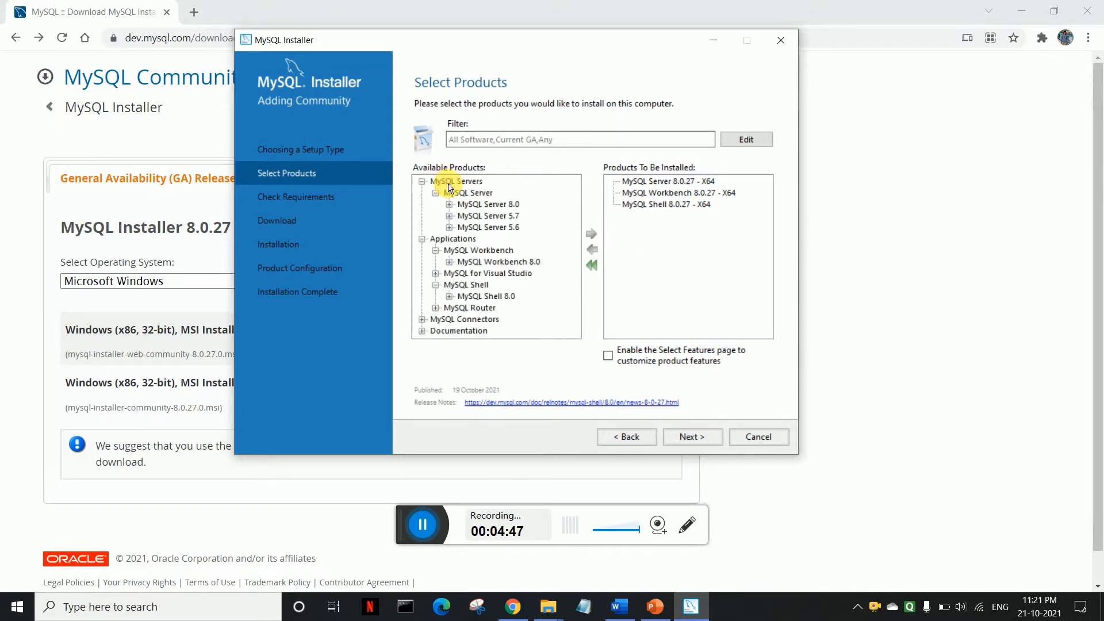
# Step: Check the queued Workbench and Shell entries and proceed to the requirements check
pyautogui.click(421, 320)
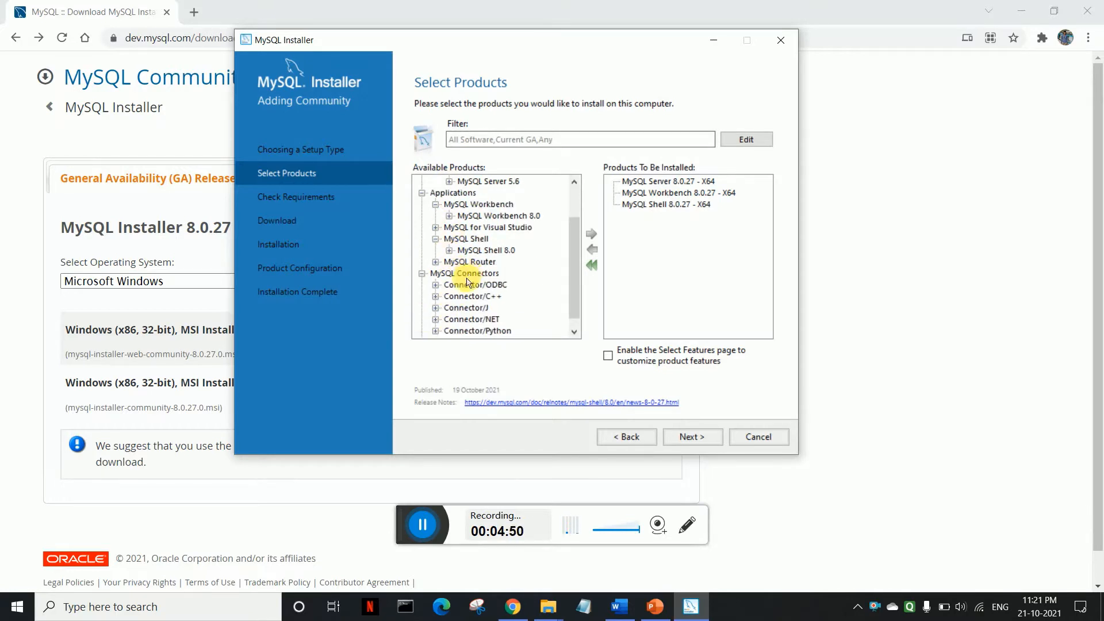
pyautogui.scroll(2, 458, 290)
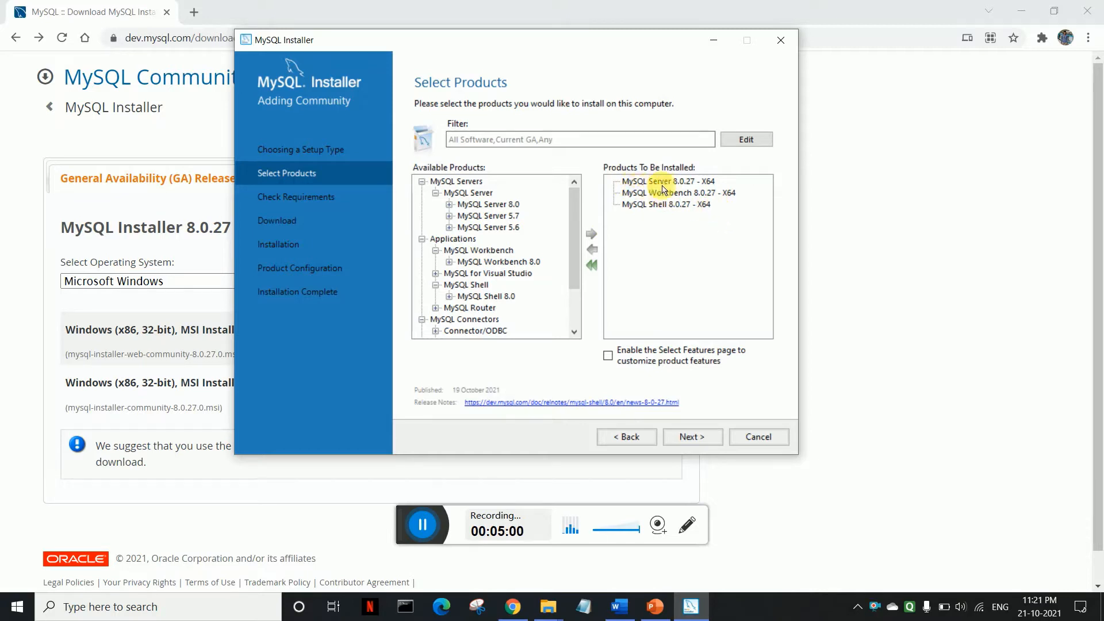
pyautogui.click(681, 193)
pyautogui.click(665, 206)
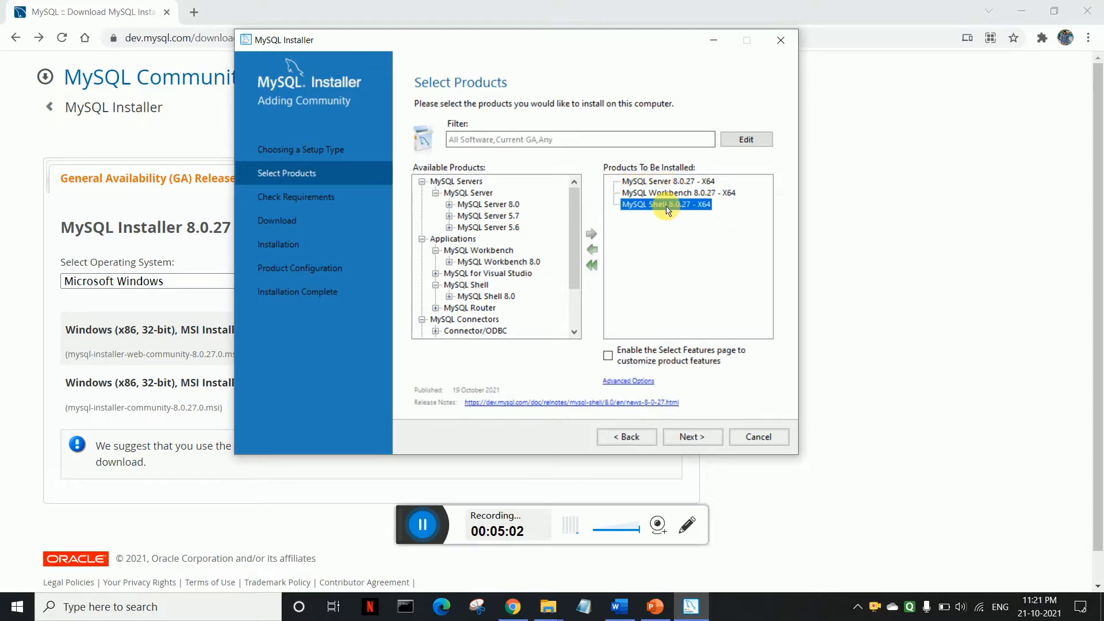
pyautogui.click(688, 438)
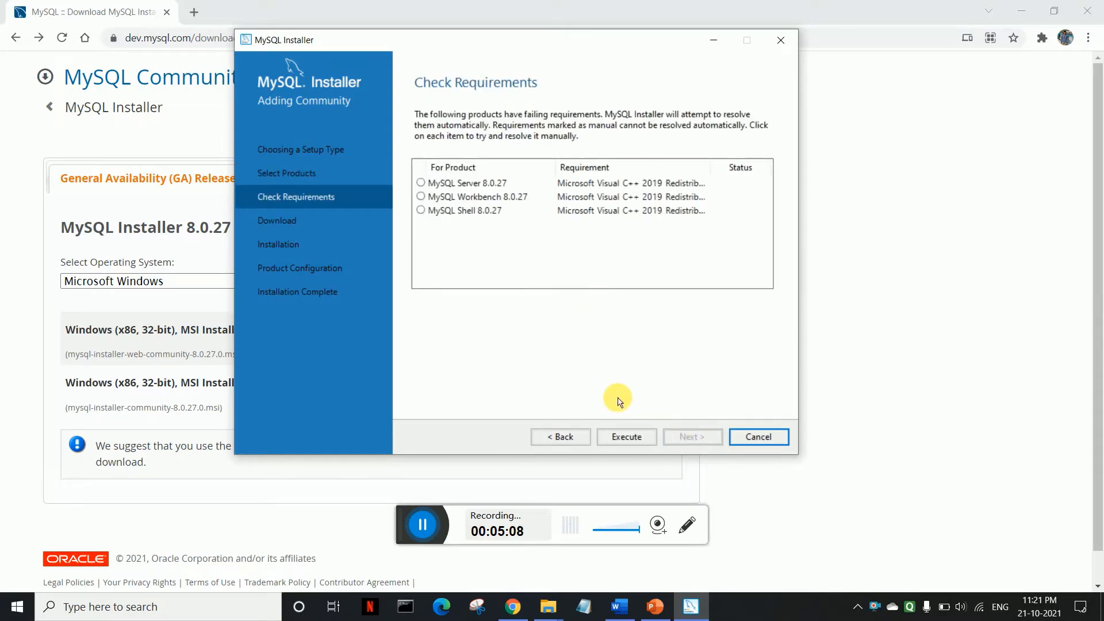
# Step: Review each product's missing Visual C++ 2019 requirement and Execute to download it
pyautogui.click(422, 185)
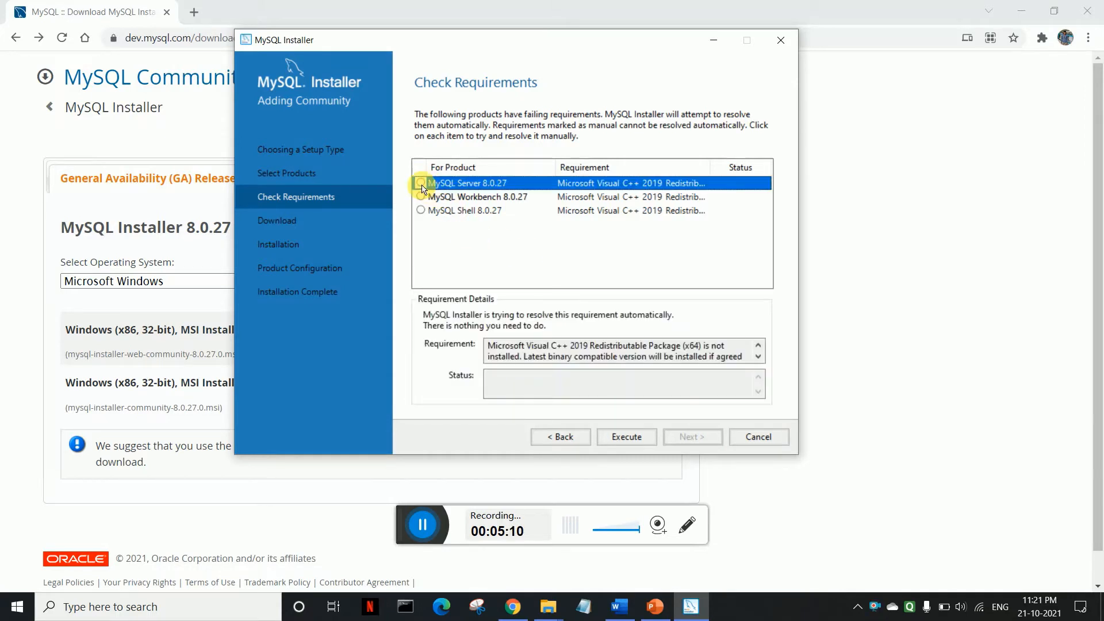
pyautogui.click(424, 197)
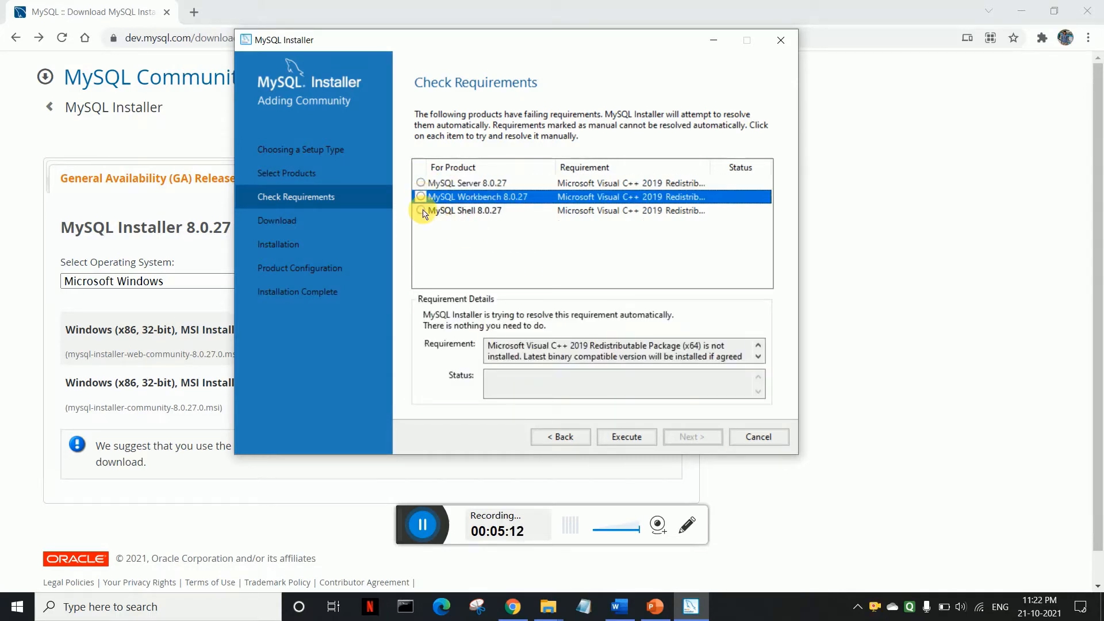
pyautogui.click(426, 211)
pyautogui.click(431, 185)
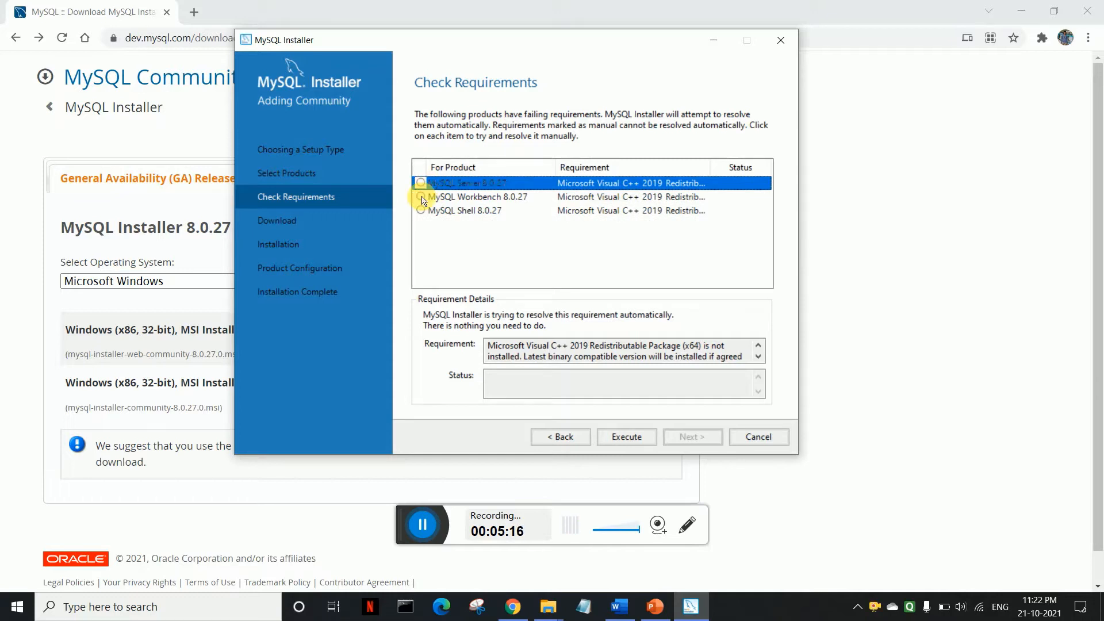
pyautogui.click(421, 196)
pyautogui.click(421, 184)
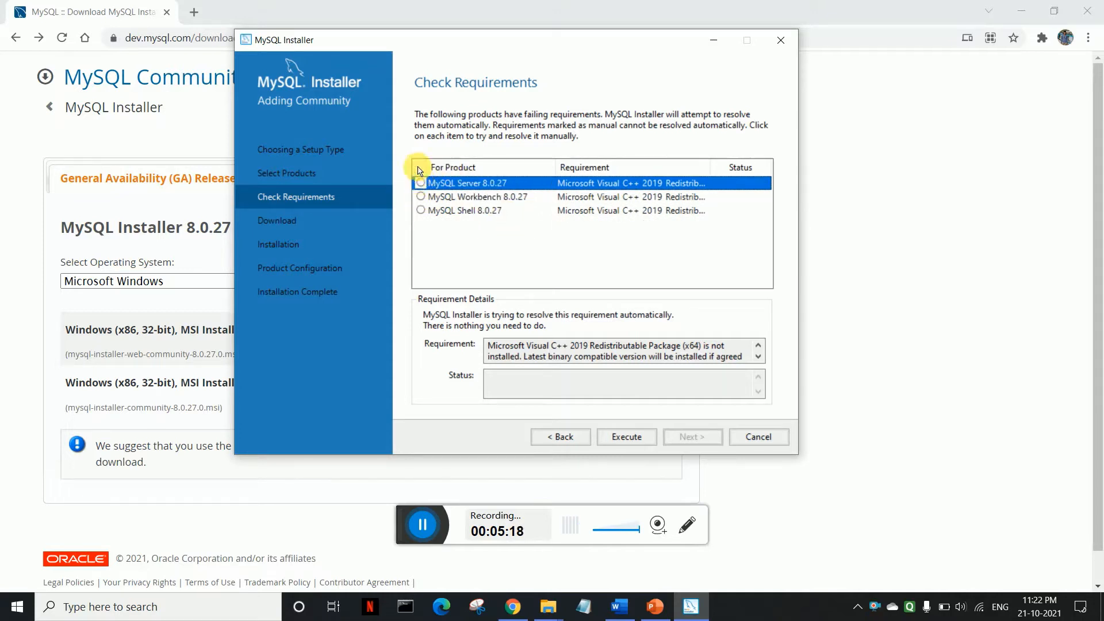
pyautogui.click(420, 196)
pyautogui.click(421, 184)
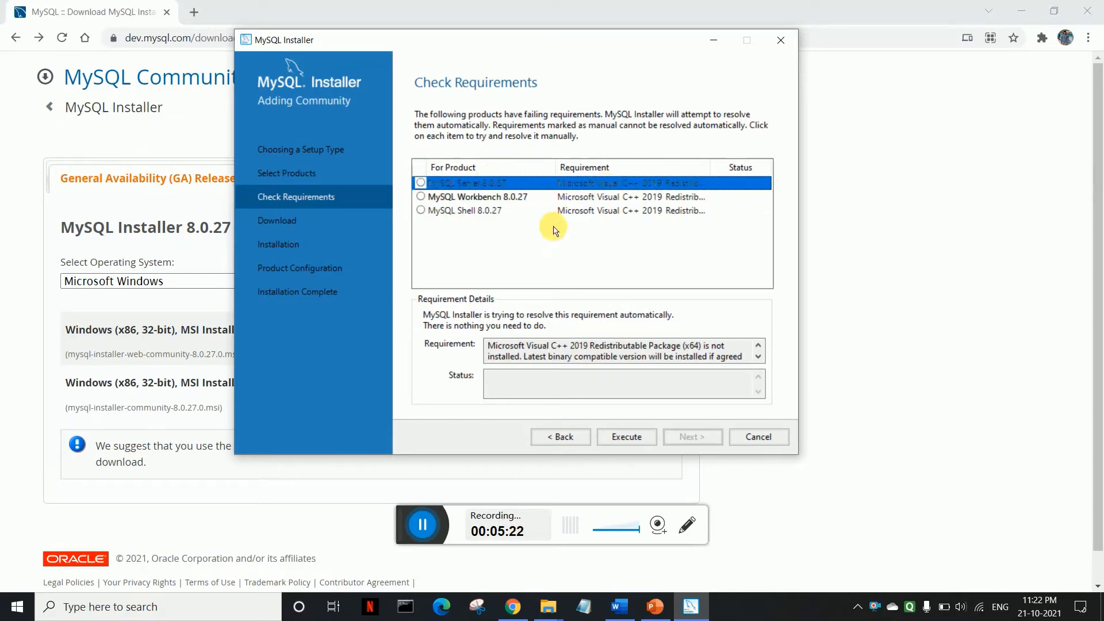
pyautogui.click(646, 438)
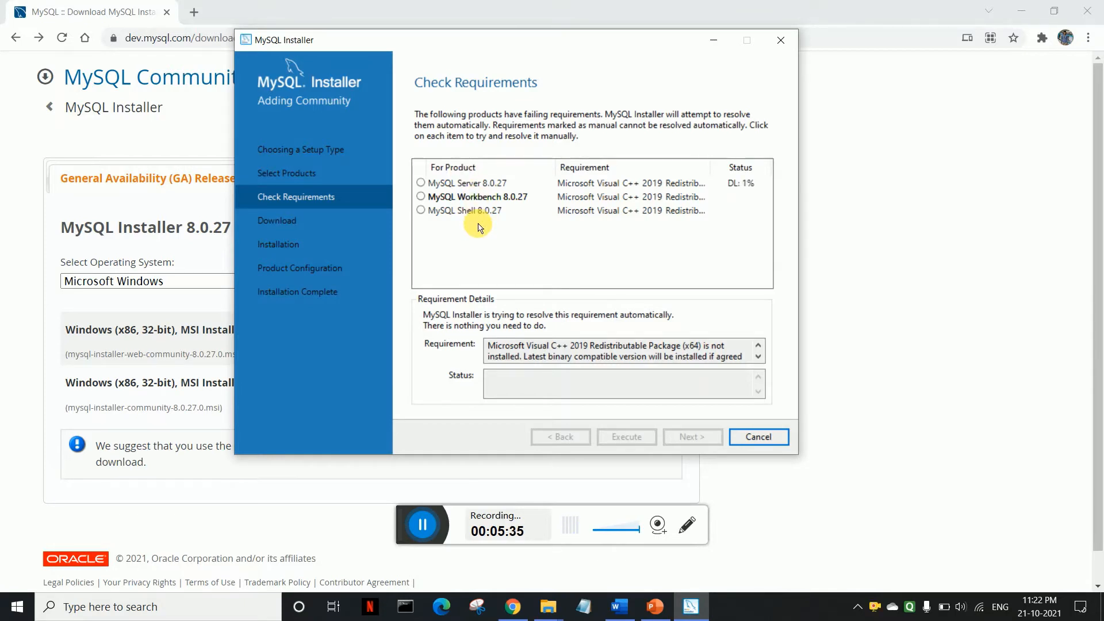
pyautogui.click(735, 183)
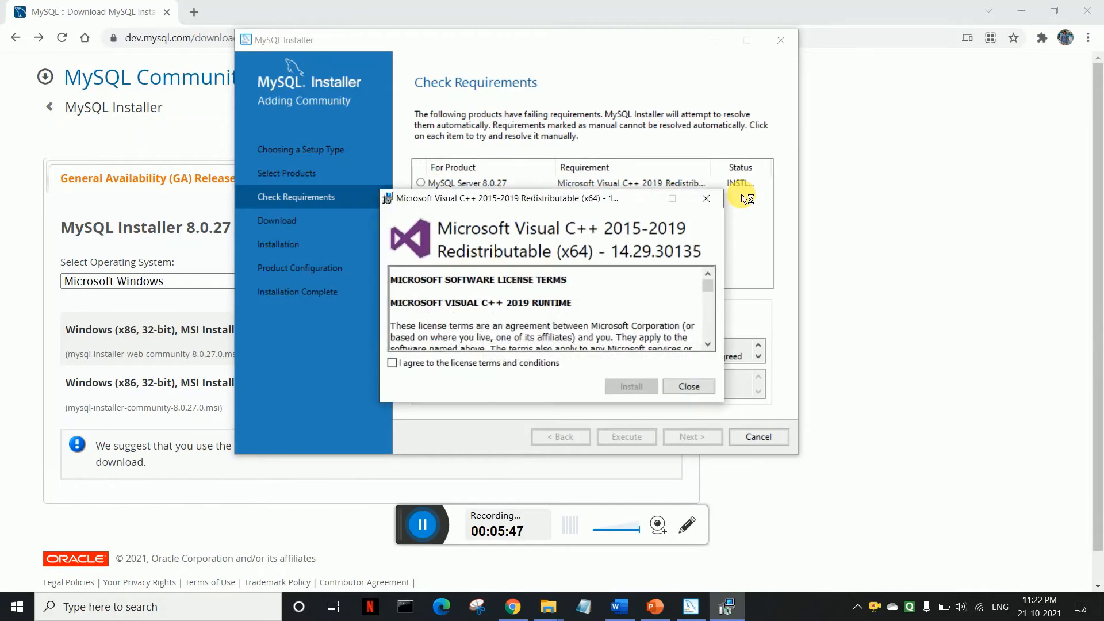
# Step: Accept the license and install the Visual C++ 2015-2019 redistributable, then close its setup
pyautogui.click(394, 363)
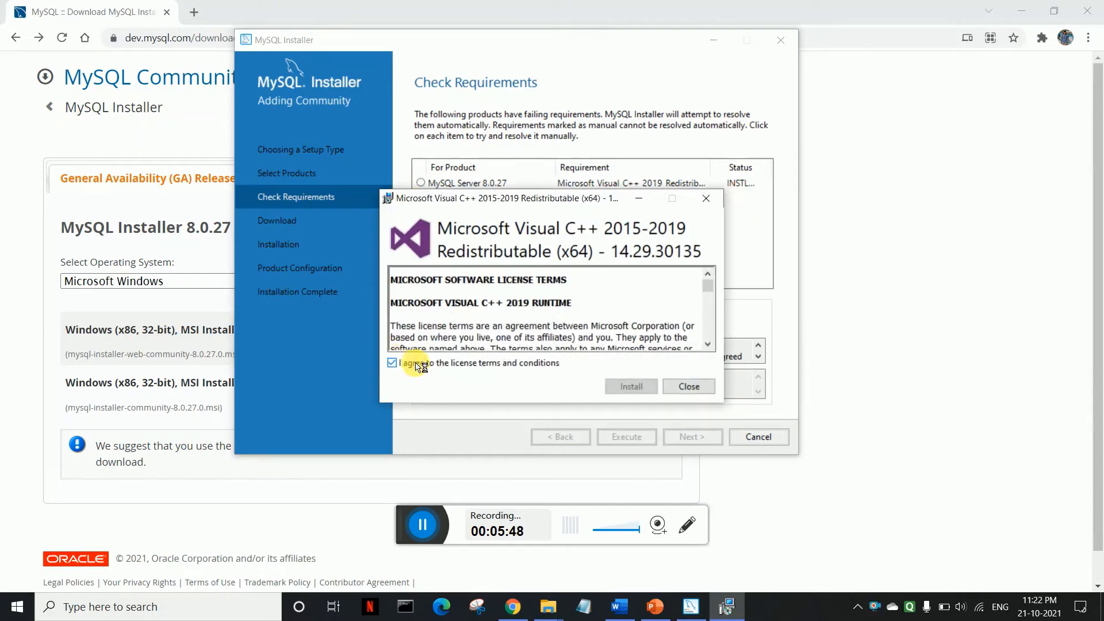
pyautogui.click(631, 385)
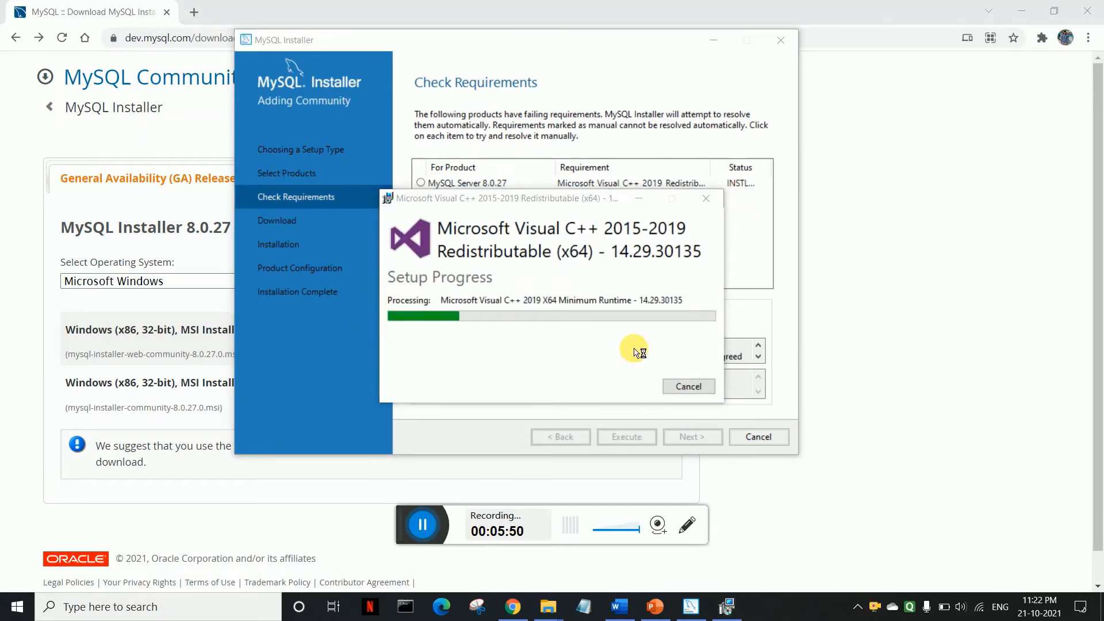
pyautogui.moveTo(584, 198); pyautogui.dragTo(298, 325)
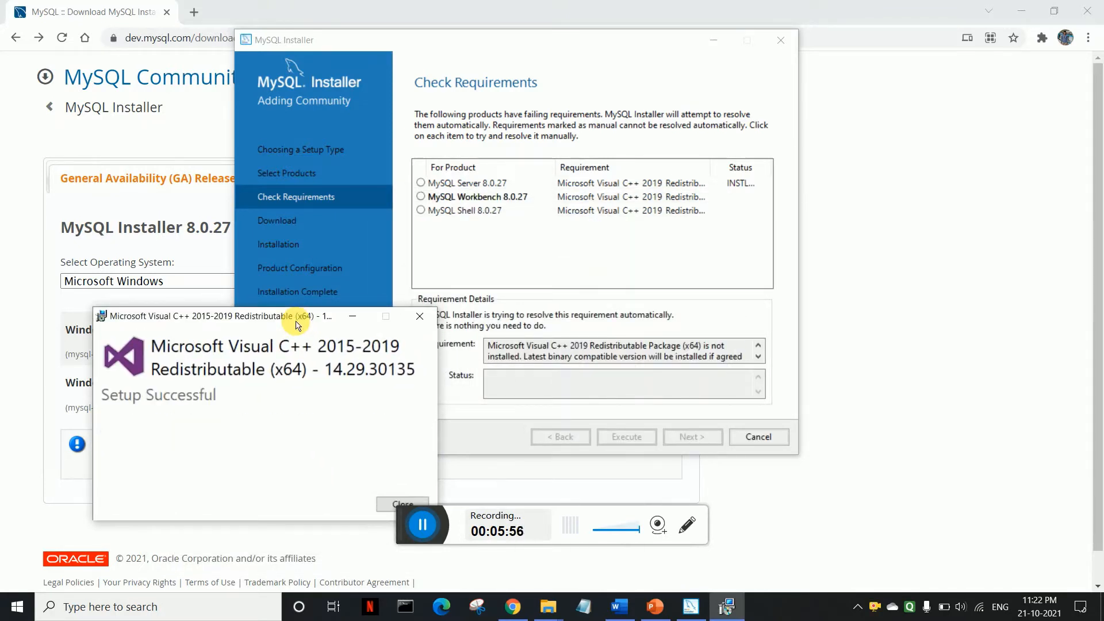
pyautogui.click(382, 504)
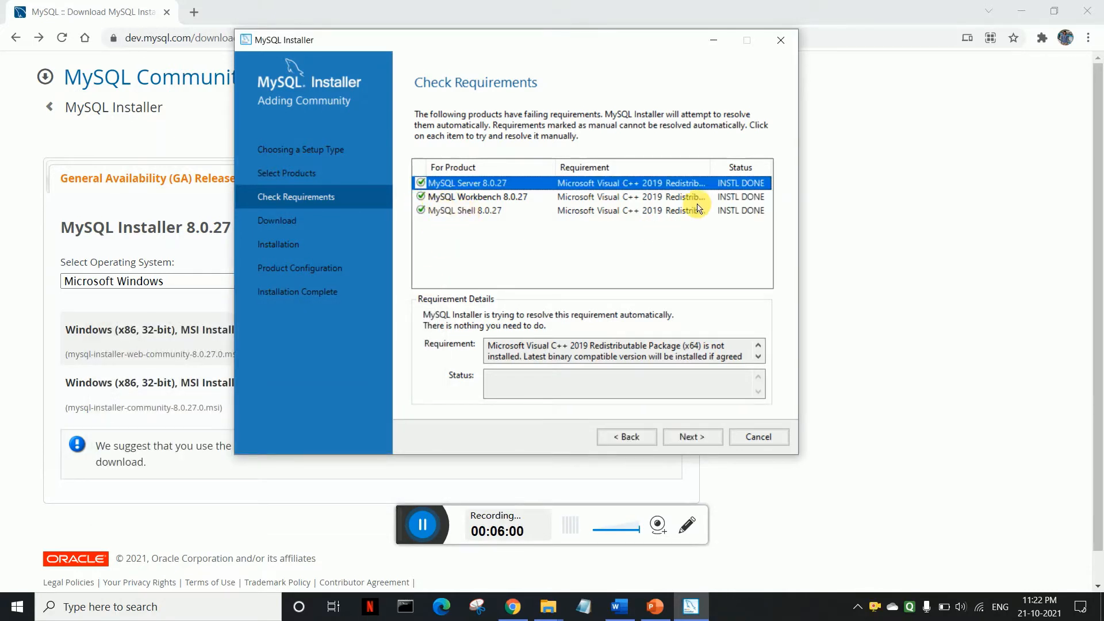
# Step: Confirm all three products' requirements read INSTL DONE and continue to Download
pyautogui.click(592, 241)
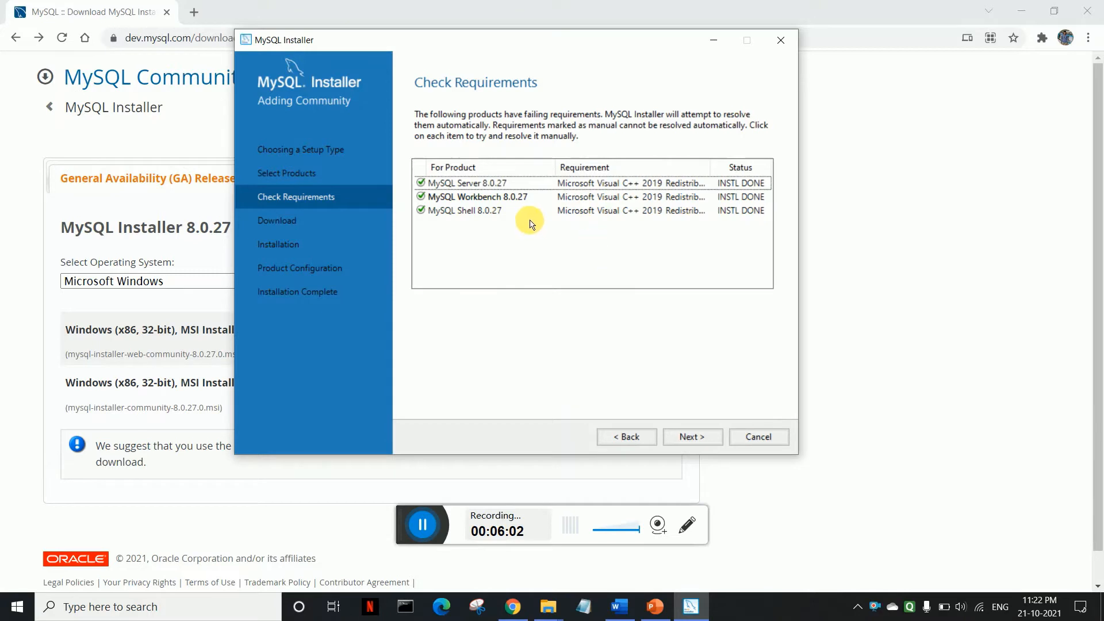
pyautogui.click(499, 183)
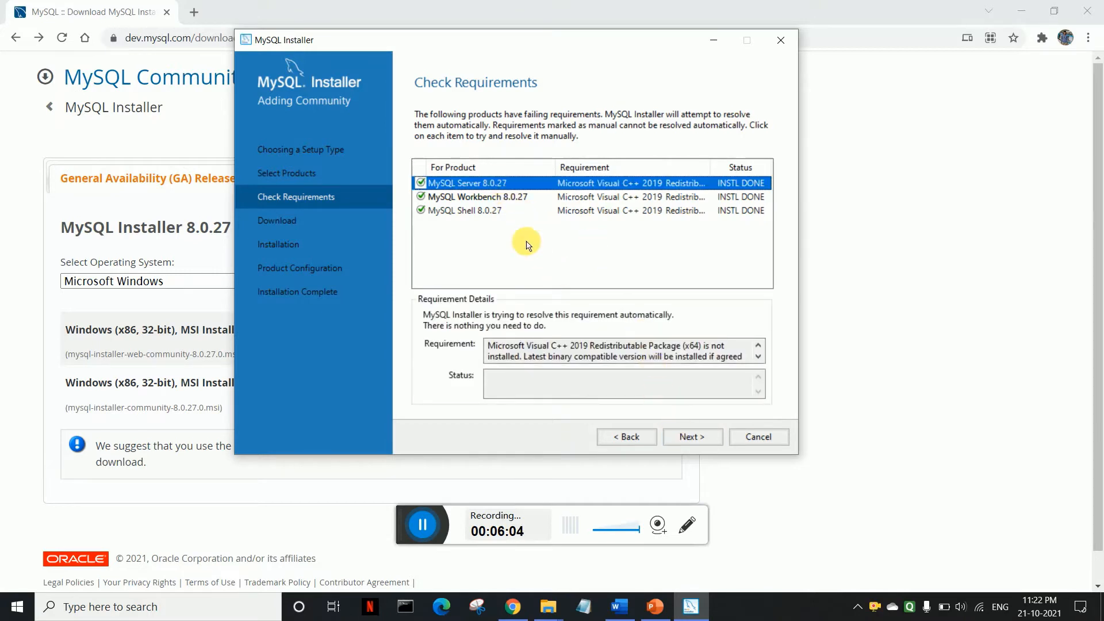
pyautogui.click(509, 201)
pyautogui.click(504, 208)
pyautogui.click(495, 183)
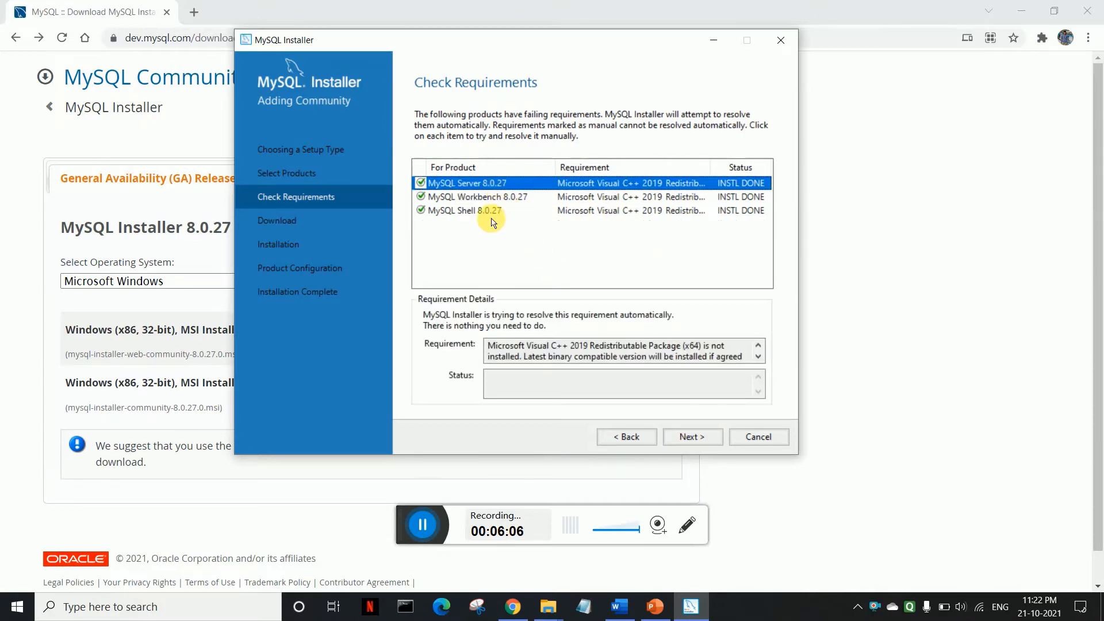
pyautogui.click(492, 226)
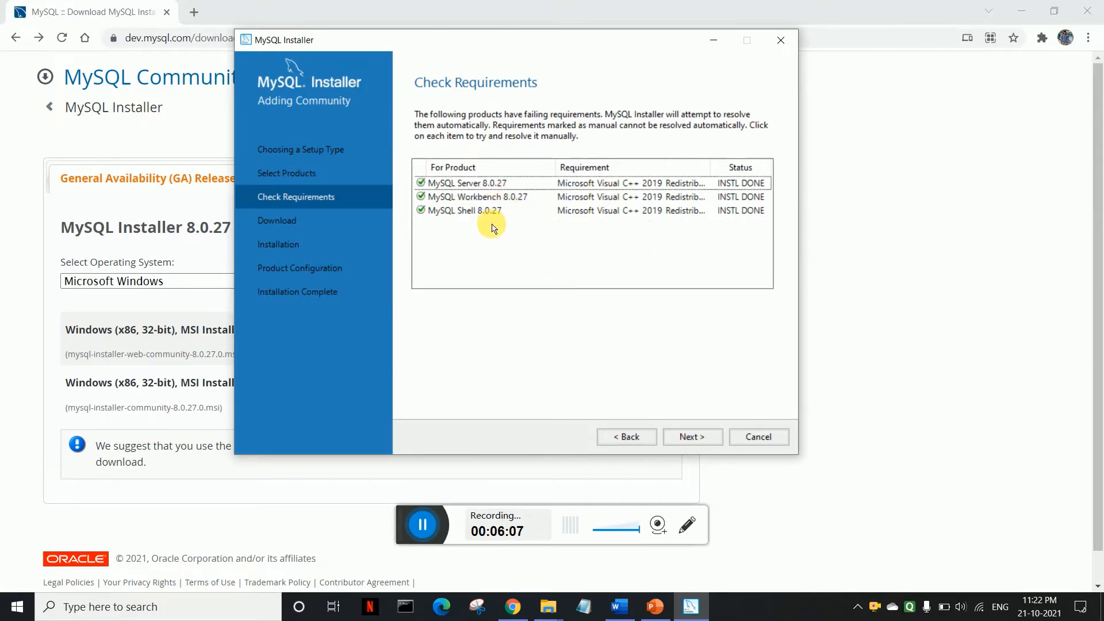
pyautogui.click(421, 184)
pyautogui.click(432, 240)
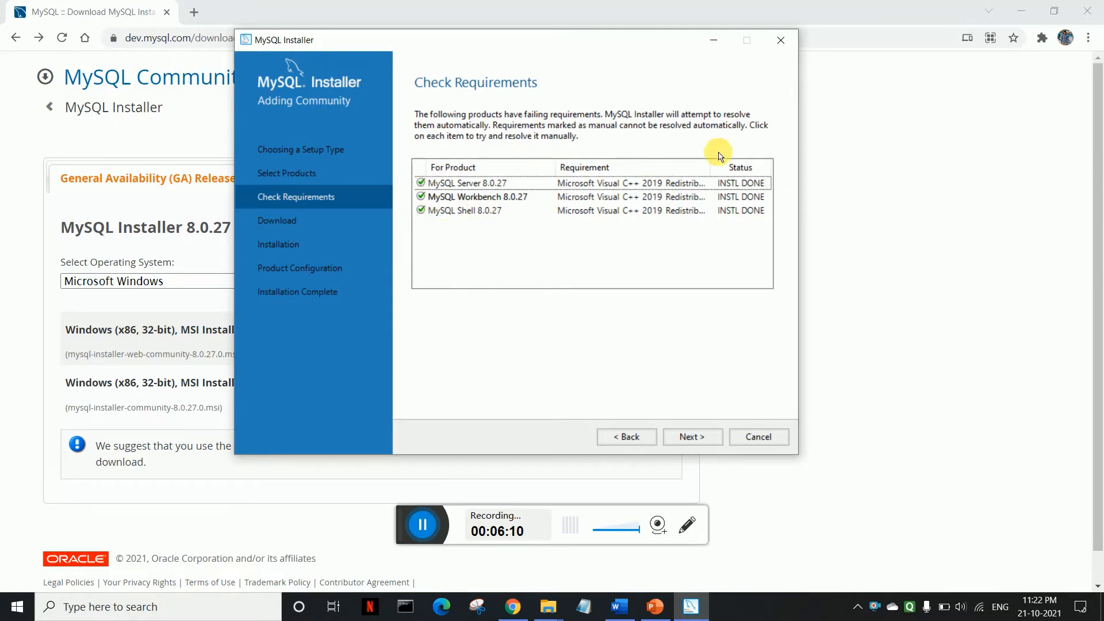
pyautogui.click(743, 183)
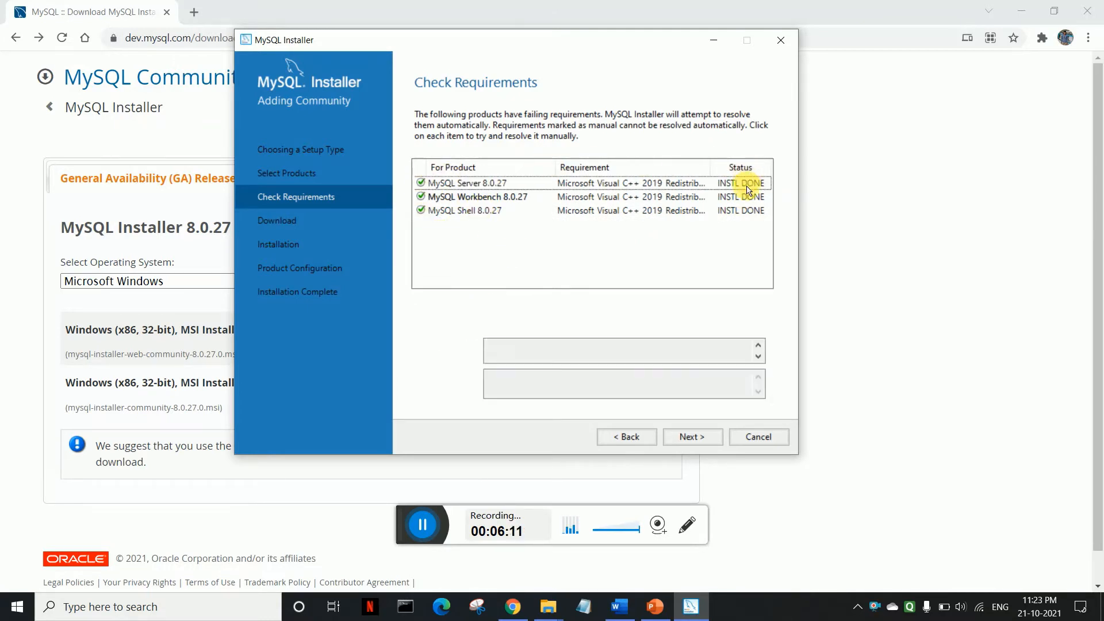
pyautogui.click(695, 438)
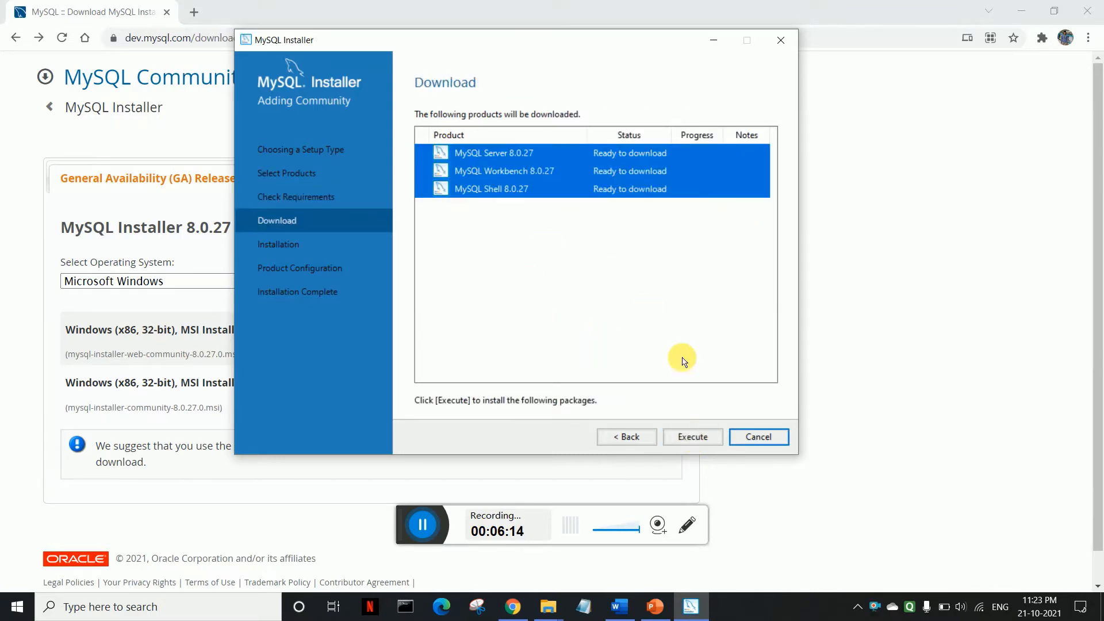
# Step: Execute the download of the three 8.0.27 products with the log shown, then go Next
pyautogui.click(693, 437)
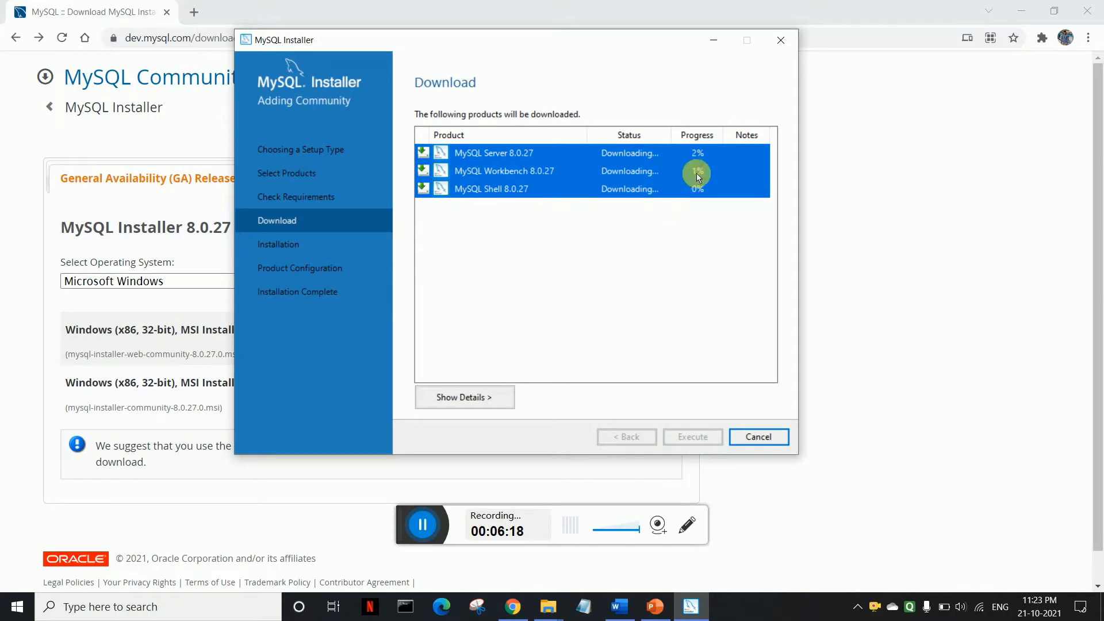
pyautogui.click(696, 154)
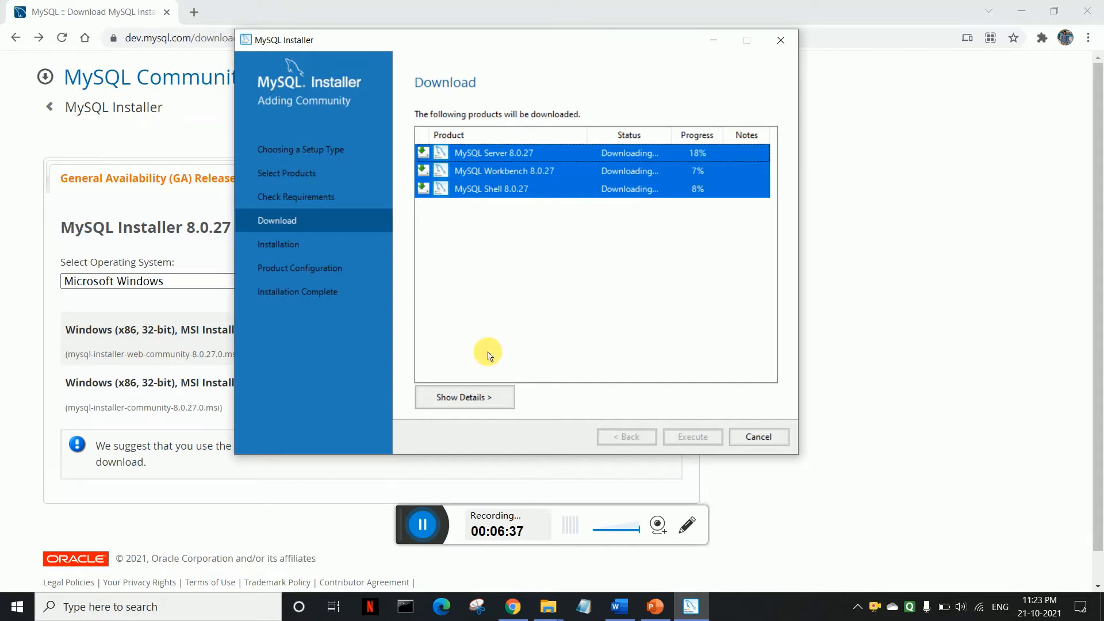
pyautogui.click(475, 396)
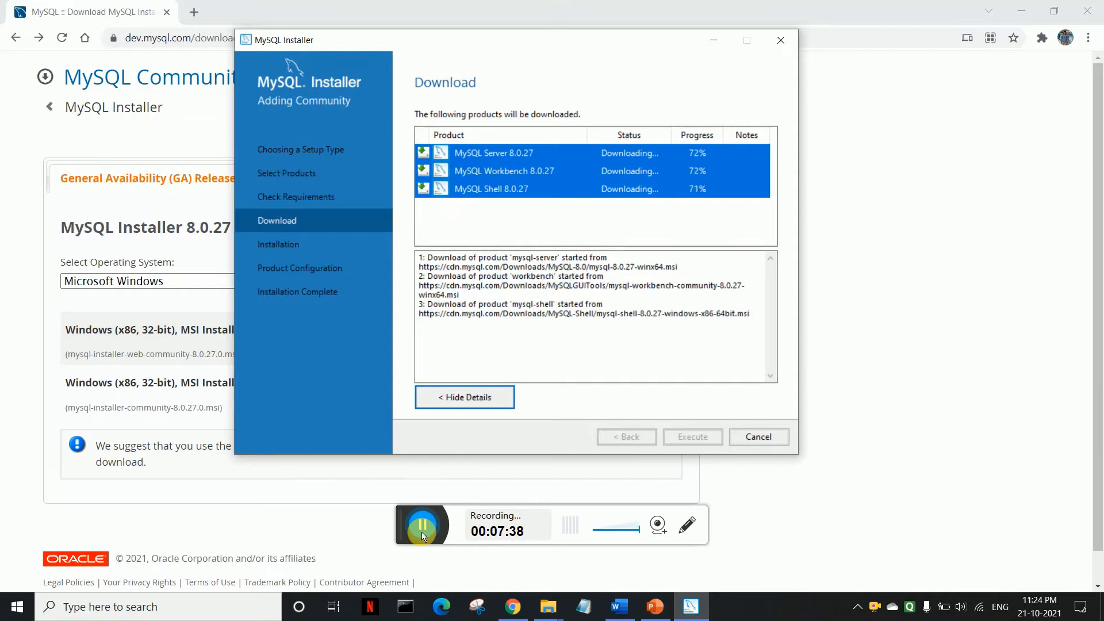
pyautogui.click(422, 532)
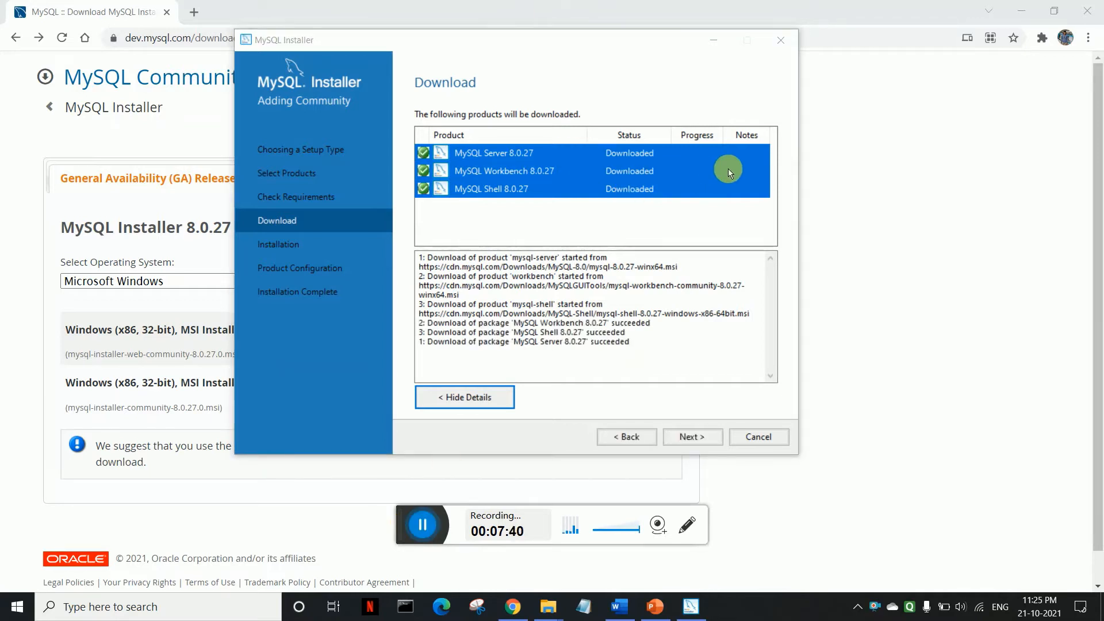
pyautogui.click(694, 437)
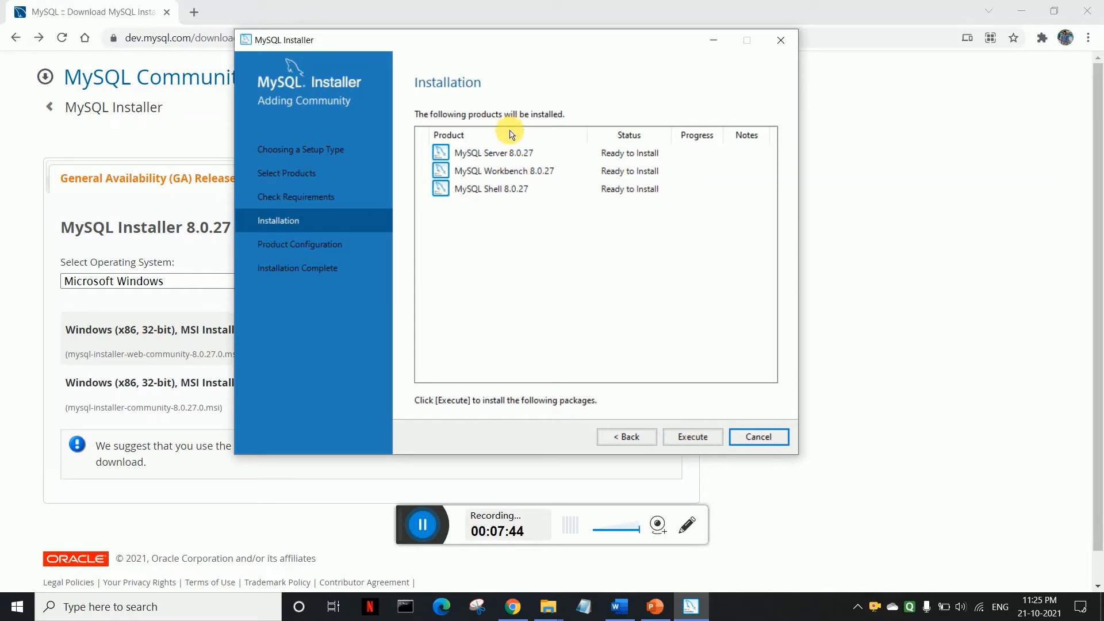
# Step: Execute the installation of MySQL Server, Workbench and Shell 8.0.27 and show the install log
pyautogui.click(694, 440)
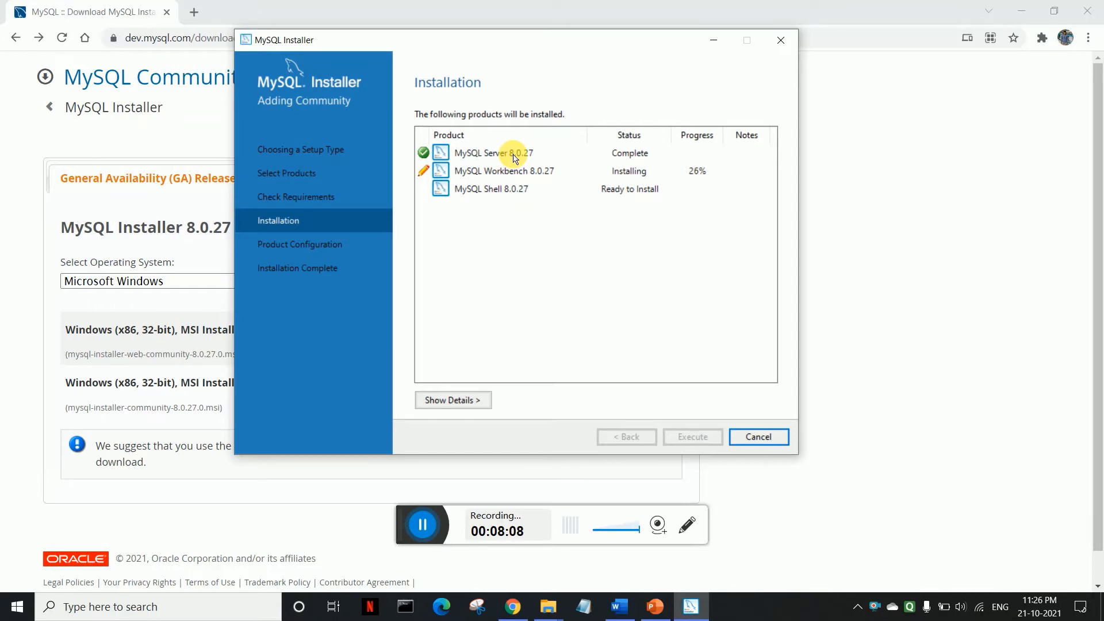
pyautogui.click(475, 402)
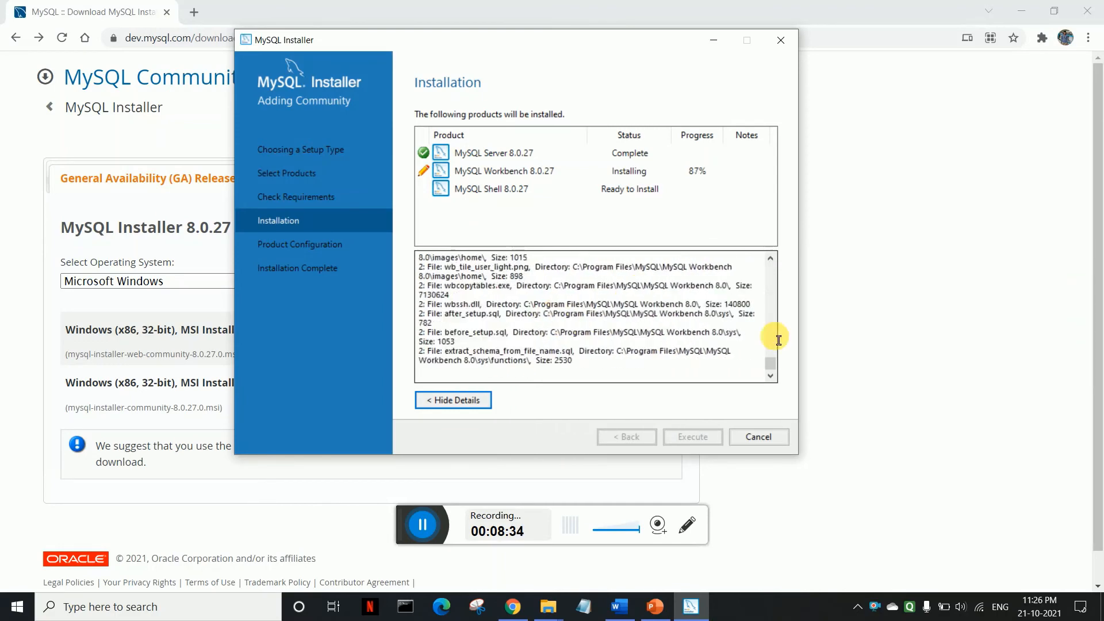
# Step: Open and dismiss the Windows Action Center while Workbench 8.0.27 completes and Shell installs
pyautogui.click(1080, 607)
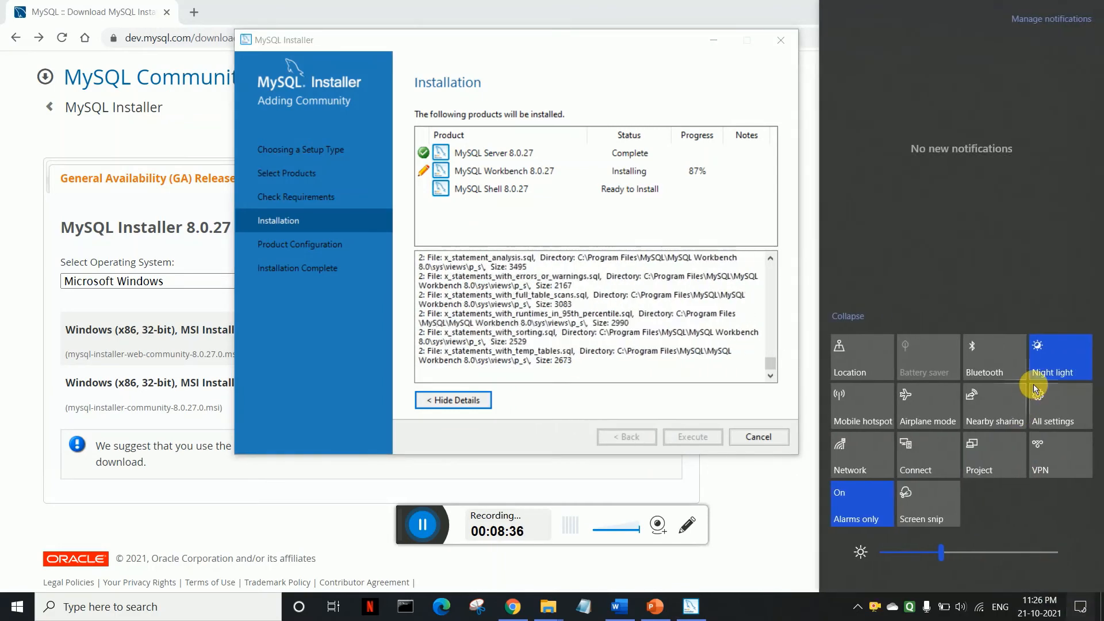
pyautogui.click(655, 343)
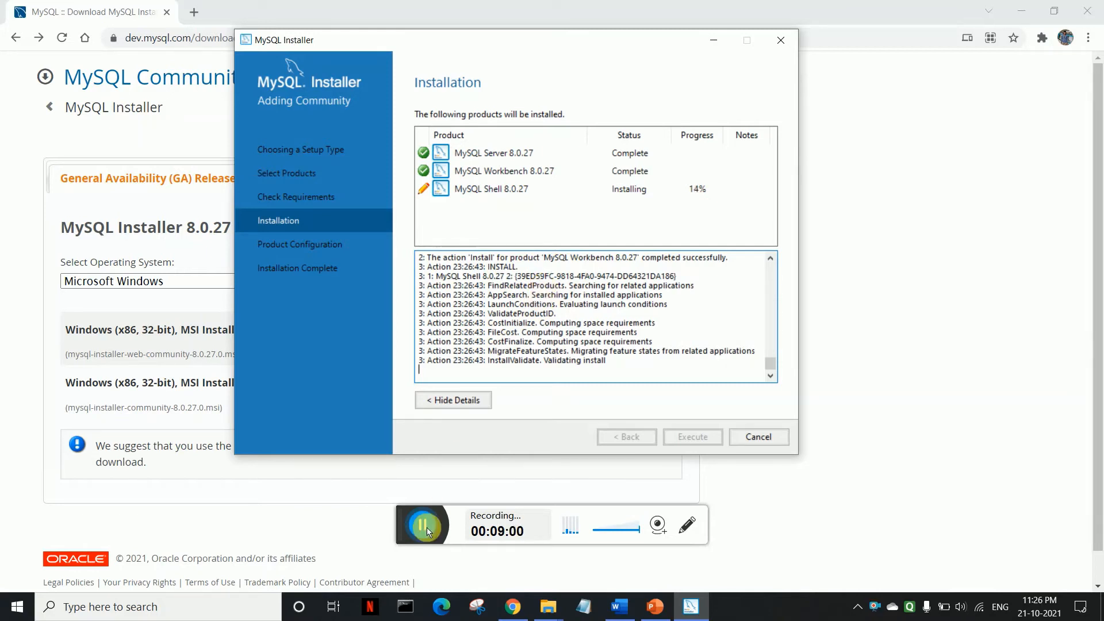
pyautogui.click(427, 527)
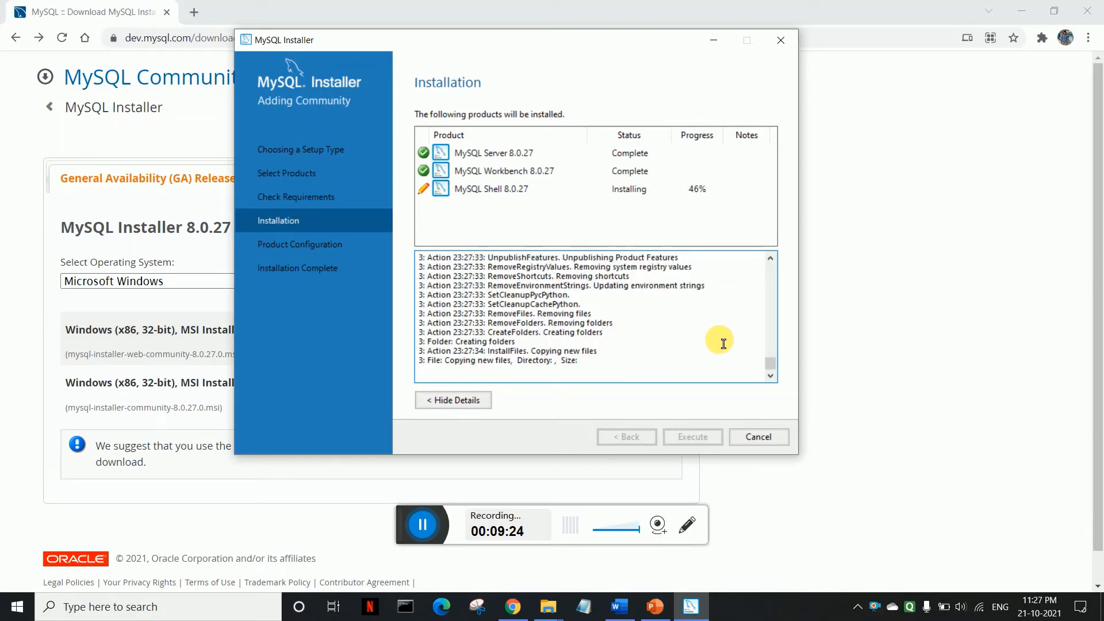
# Step: Scroll up and down through the installation log details
pyautogui.click(772, 261)
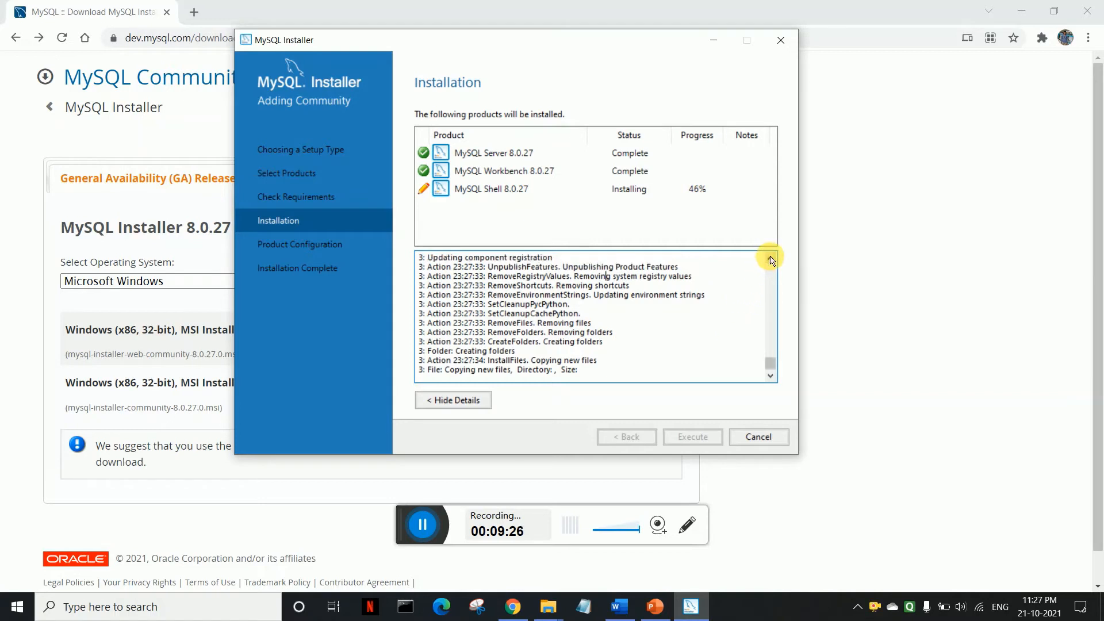
pyautogui.click(771, 261)
pyautogui.click(772, 261)
pyautogui.click(771, 261)
pyautogui.click(771, 261)
pyautogui.click(771, 261)
pyautogui.click(771, 261)
pyautogui.click(771, 261)
pyautogui.click(770, 259)
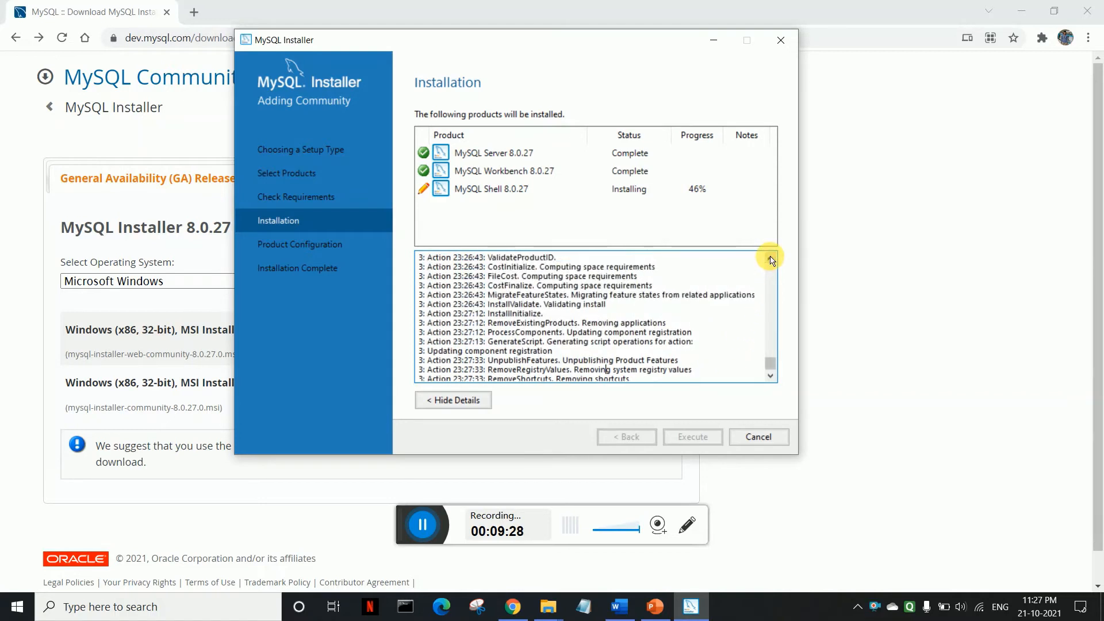
pyautogui.click(771, 376)
pyautogui.click(770, 377)
pyautogui.click(771, 377)
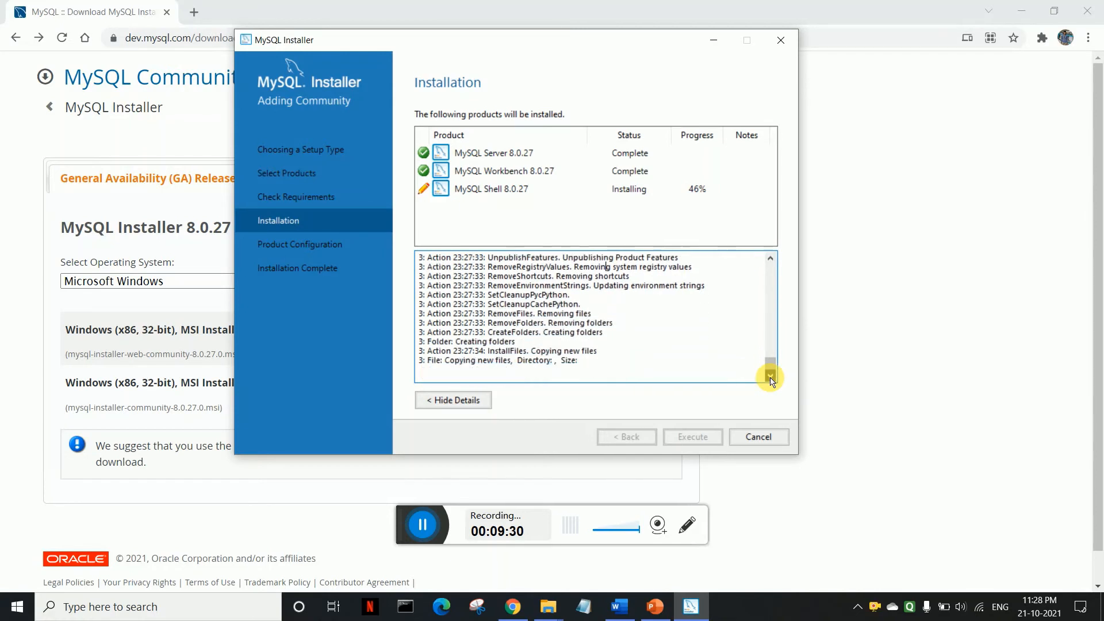
pyautogui.click(769, 258)
pyautogui.click(770, 259)
pyautogui.click(769, 258)
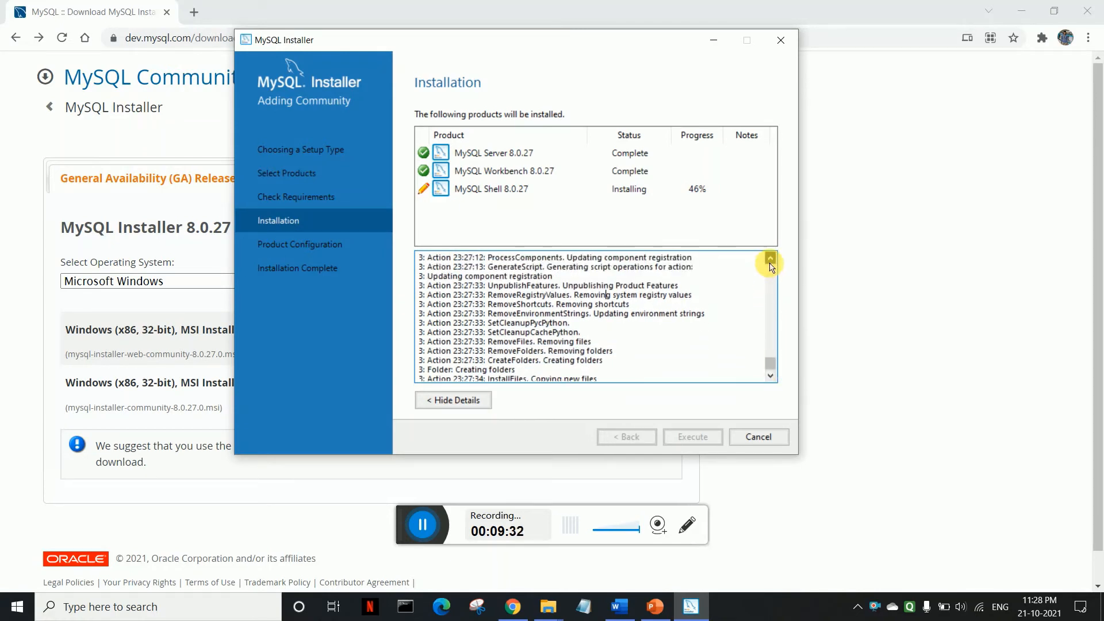
pyautogui.click(769, 258)
pyautogui.click(771, 376)
pyautogui.click(770, 376)
pyautogui.click(771, 375)
pyautogui.click(770, 375)
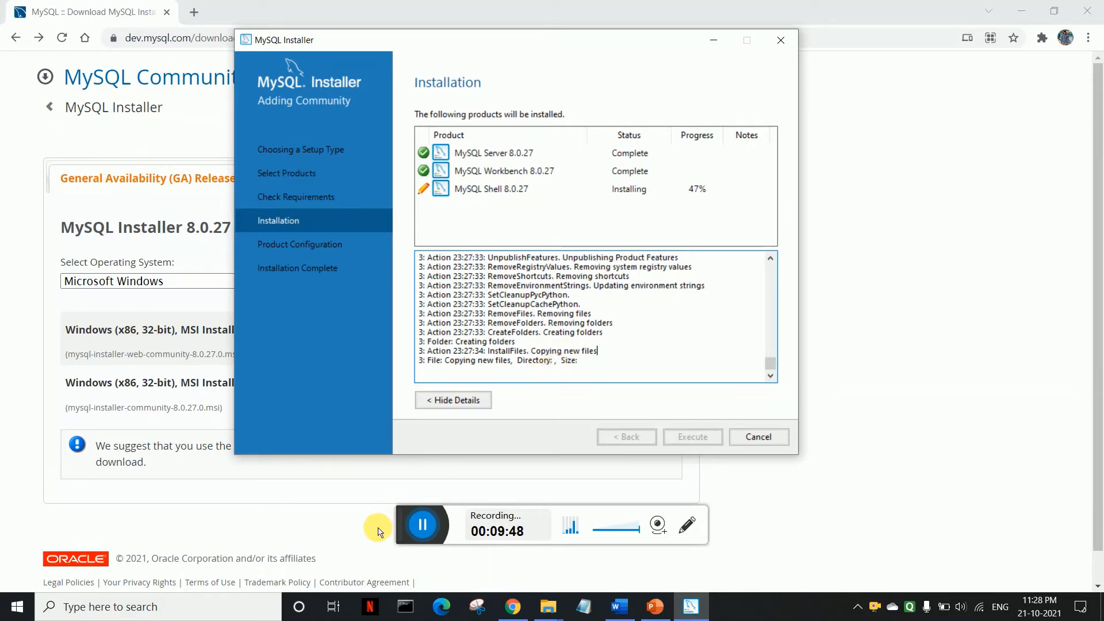
# Step: Once Shell completes, advance to Product Configuration and begin configuring MySQL Server 8.0.27
pyautogui.moveTo(408, 534); pyautogui.dragTo(455, 450)
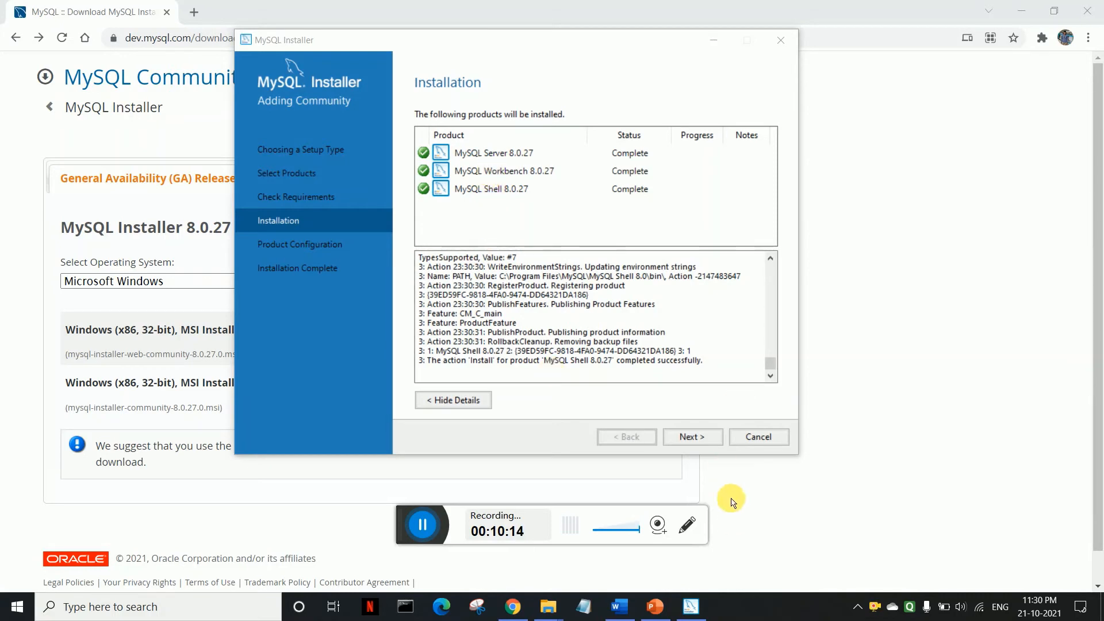
pyautogui.click(693, 436)
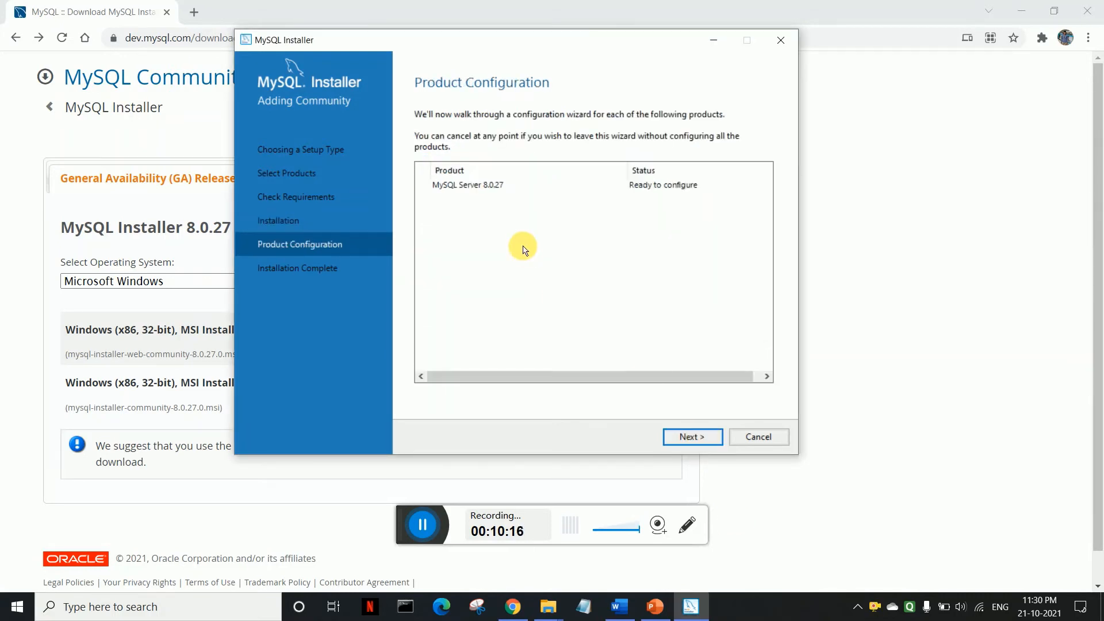
pyautogui.click(691, 437)
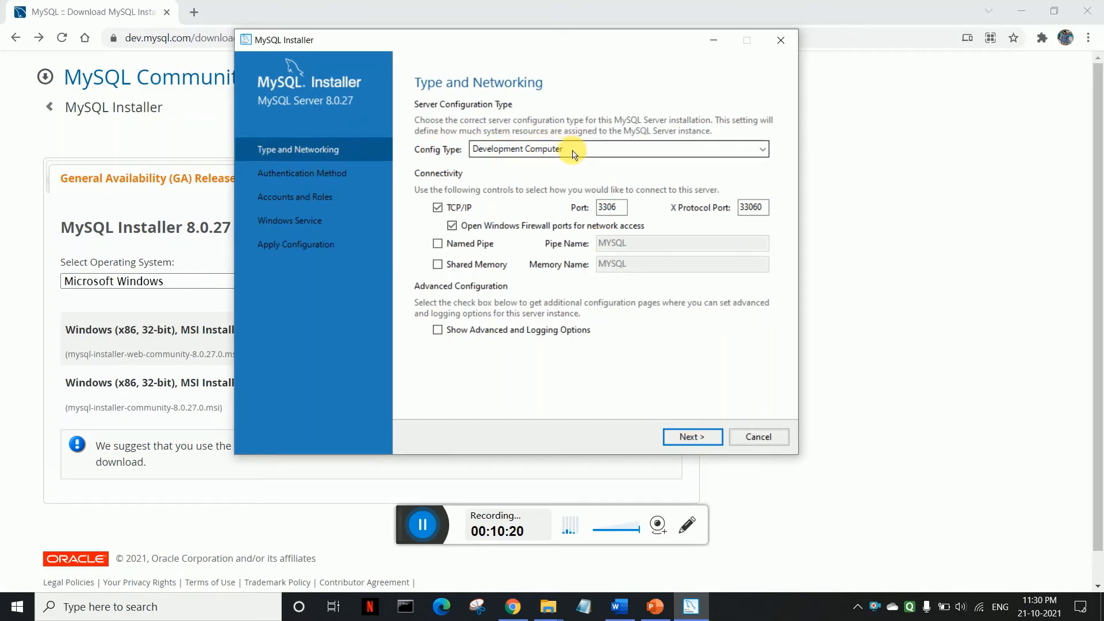
# Step: Keep Development Computer on port 3306 and strong password encryption, advancing to Accounts and Roles
pyautogui.doubleClick(625, 214)
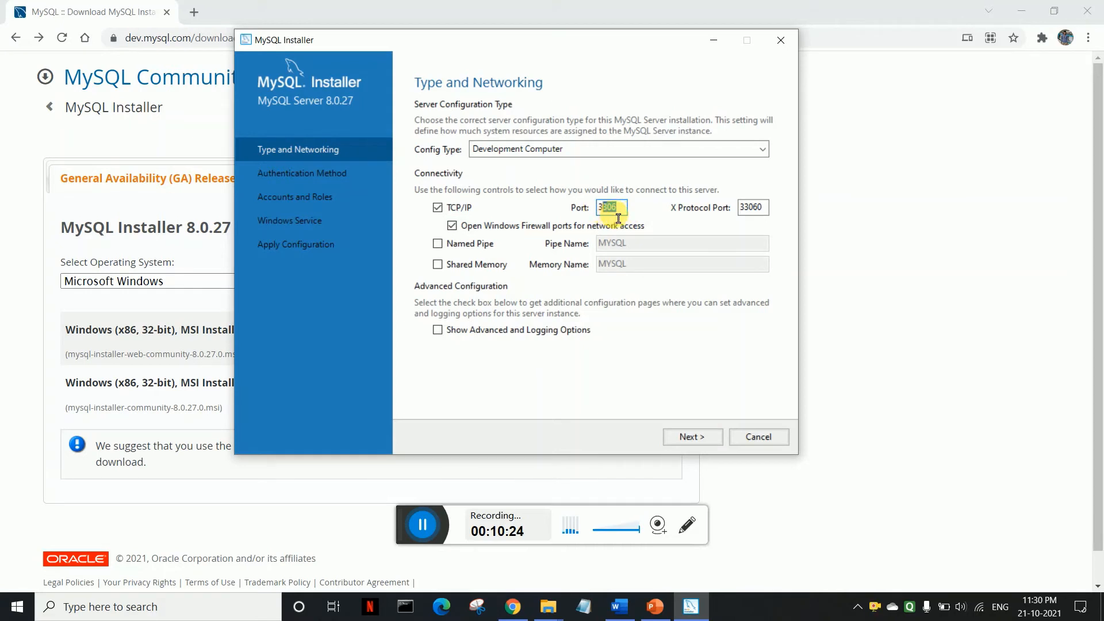
pyautogui.click(623, 208)
pyautogui.click(691, 436)
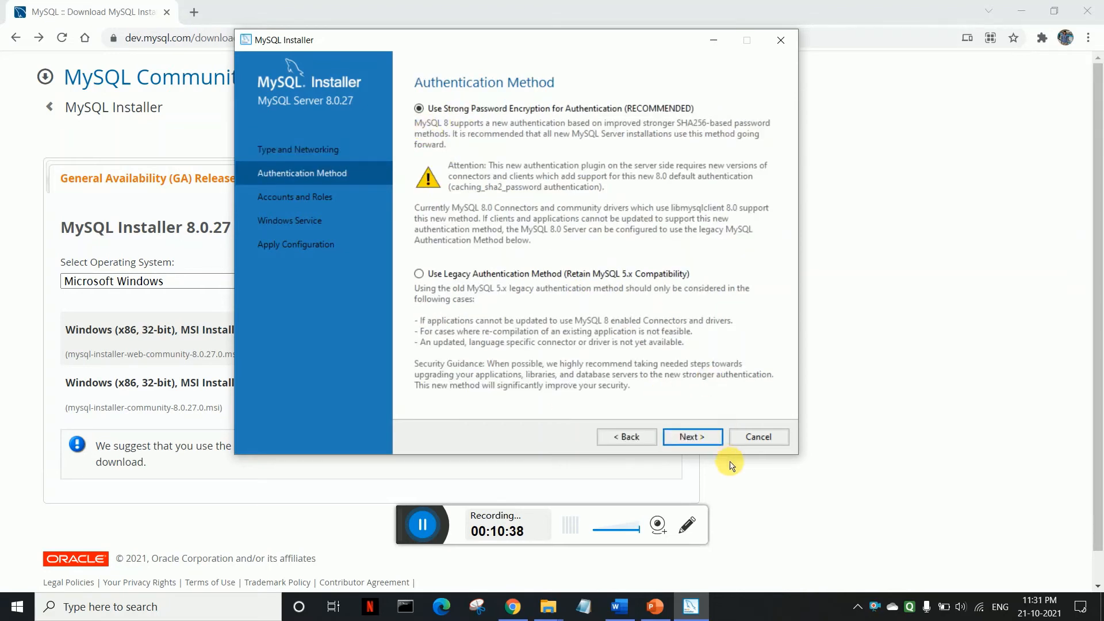
pyautogui.click(691, 436)
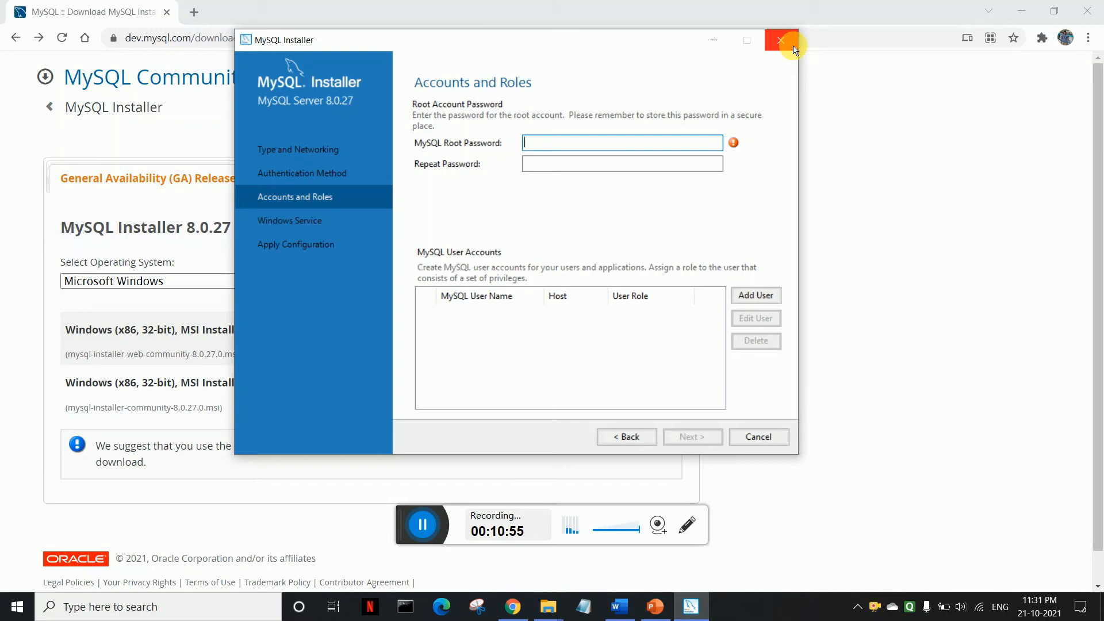
# Step: Enter a root password in MySQL Root Password and Repeat Password, correcting typos along the way
pyautogui.write('••')
pyautogui.press('BackSpace')
pyautogui.press('BackSpace')
pyautogui.write('•••••')
pyautogui.press('Tab')
pyautogui.write('••')
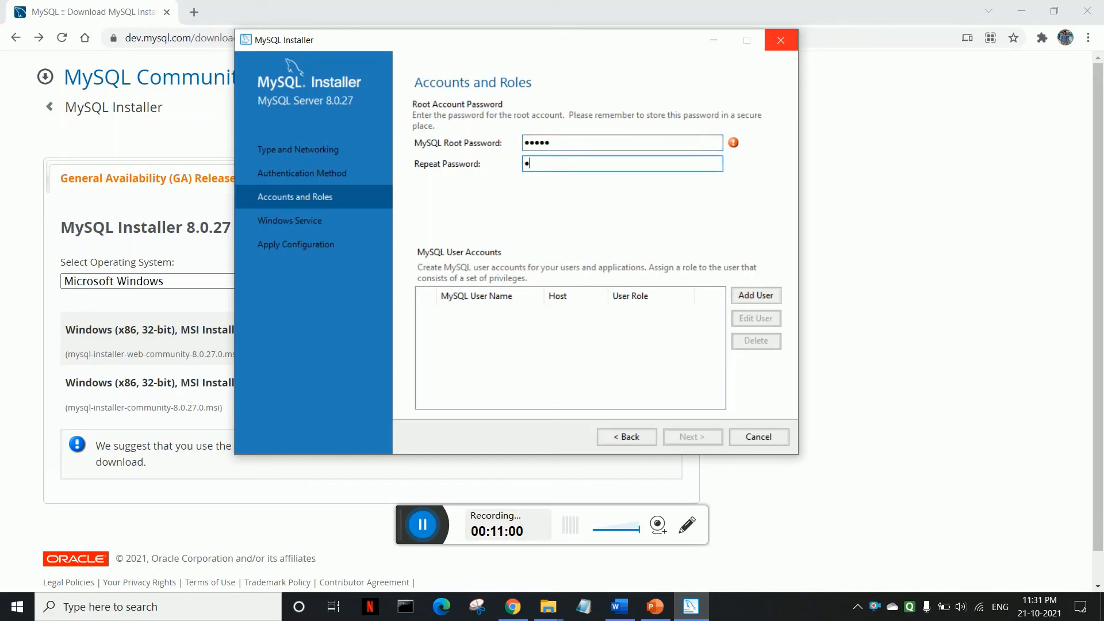
pyautogui.write('•••')
pyautogui.click(604, 148)
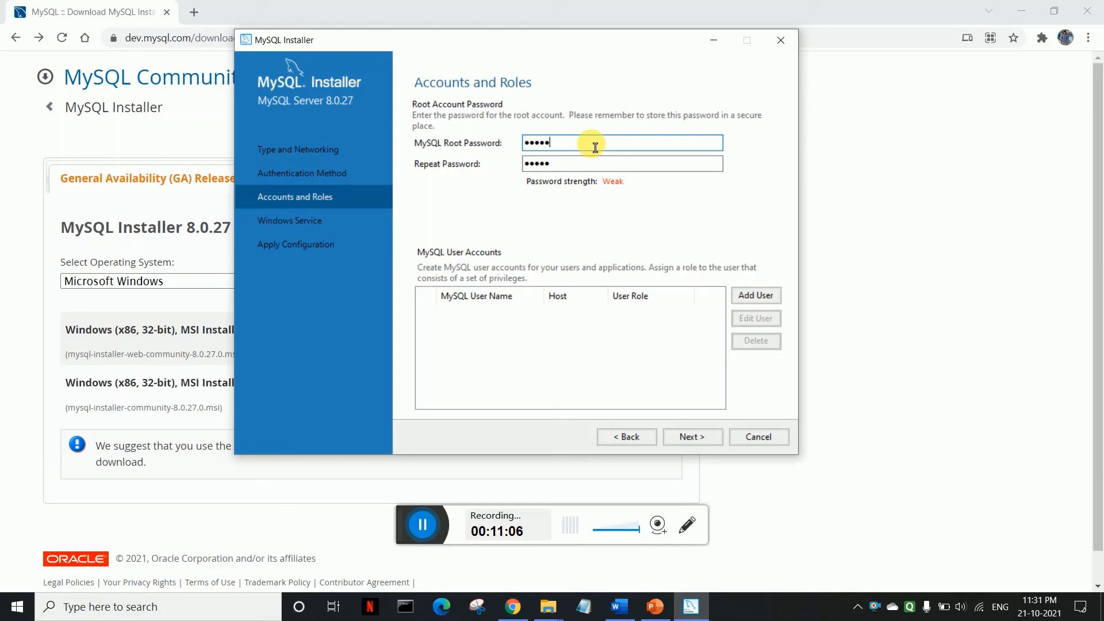
pyautogui.write('•')
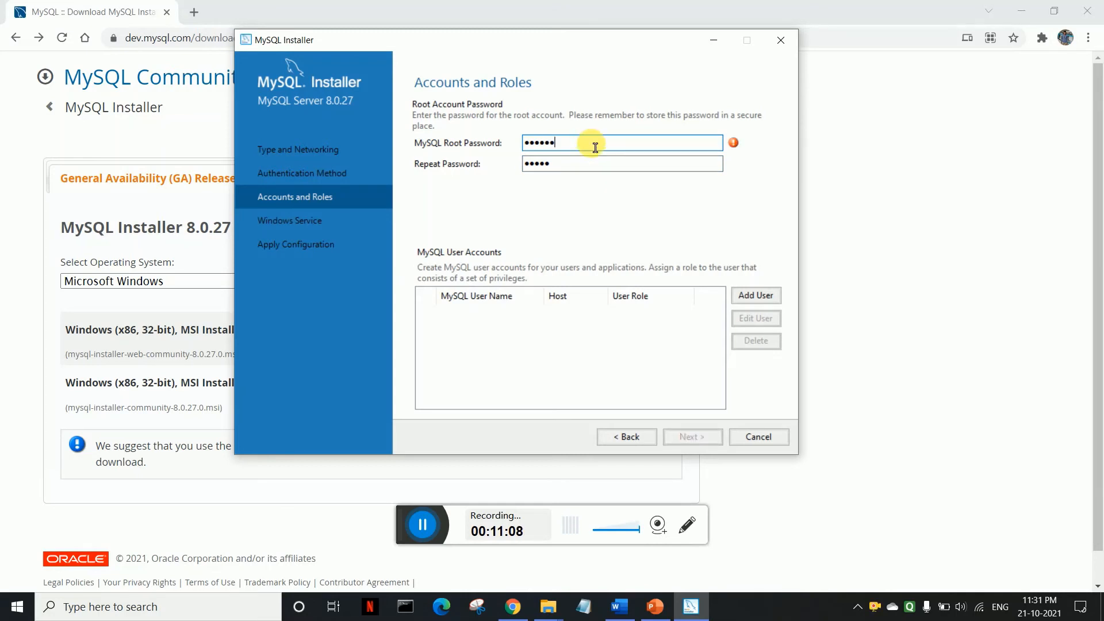
pyautogui.write('••••')
pyautogui.click(580, 168)
pyautogui.write('•••••')
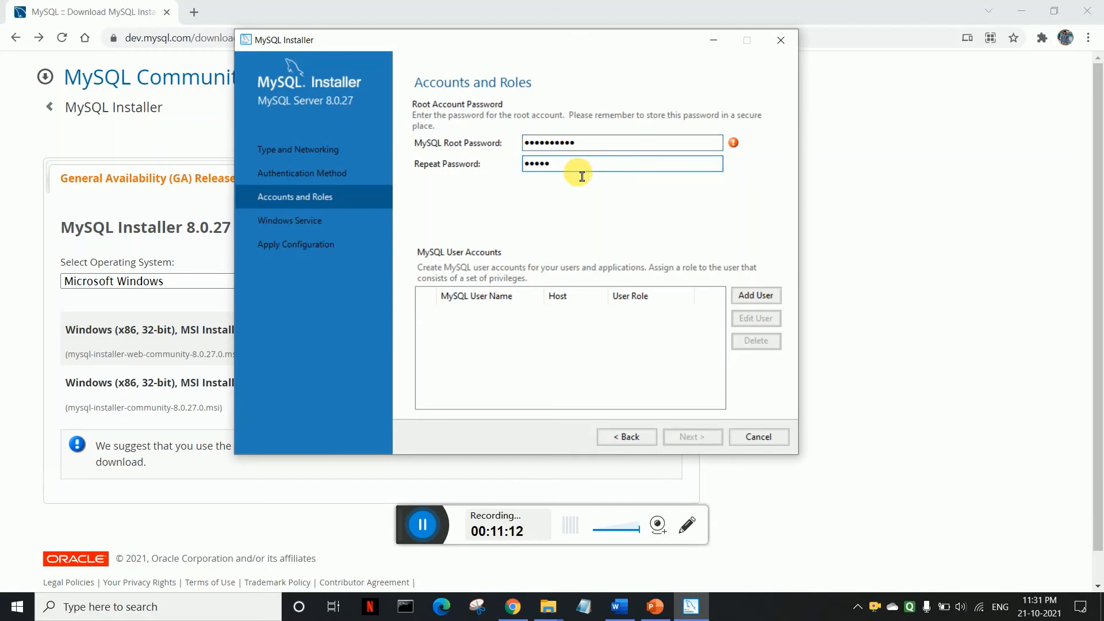
pyautogui.write('••••')
pyautogui.click(659, 151)
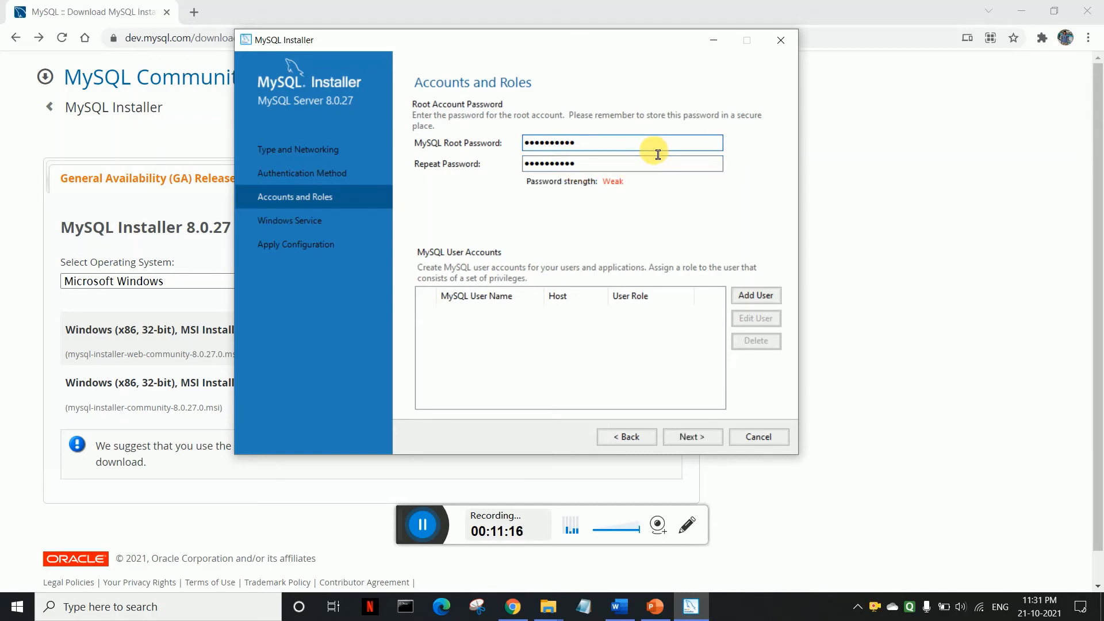
# Step: Clear both password fields, re-enter a matching root password twice, and continue to Windows Service
pyautogui.moveTo(658, 154); pyautogui.dragTo(490, 153)
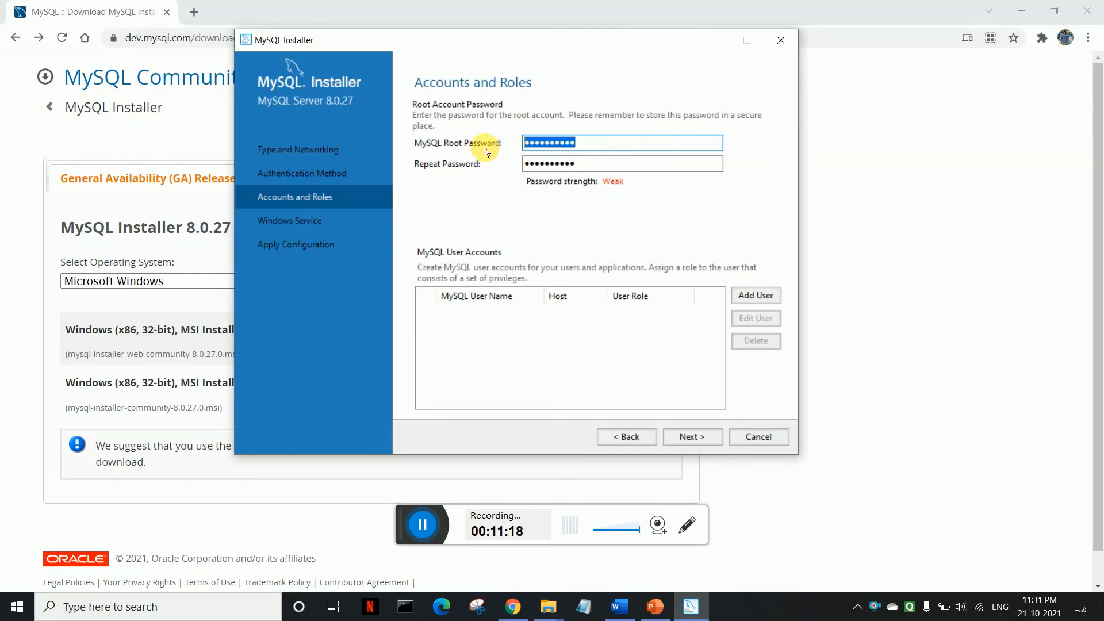
pyautogui.press('BackSpace')
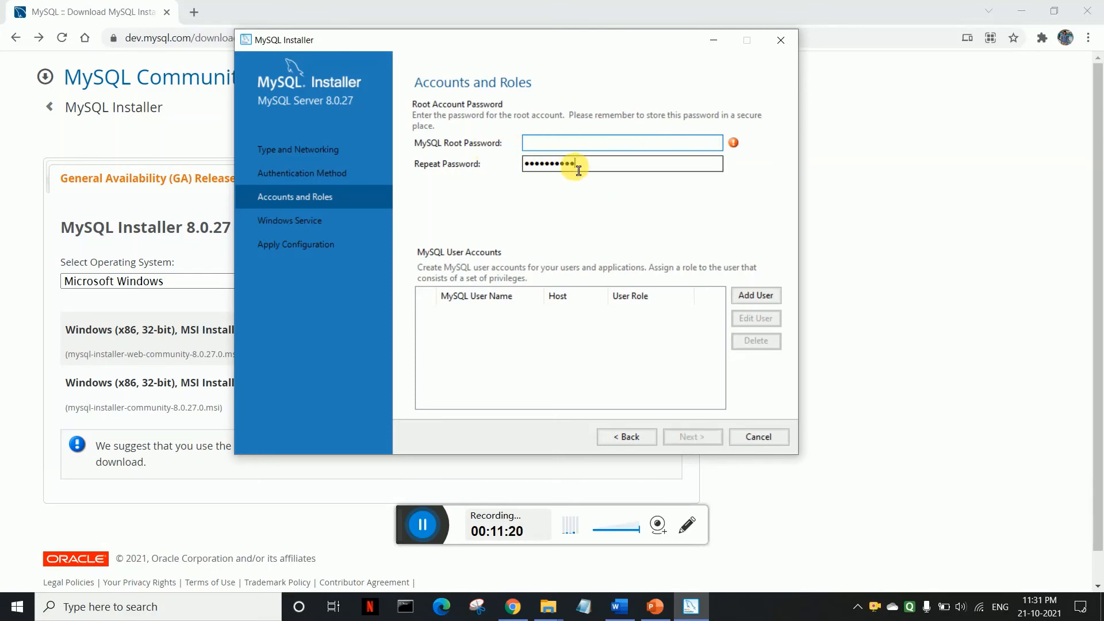
pyautogui.moveTo(573, 167); pyautogui.dragTo(467, 153)
pyautogui.press('BackSpace')
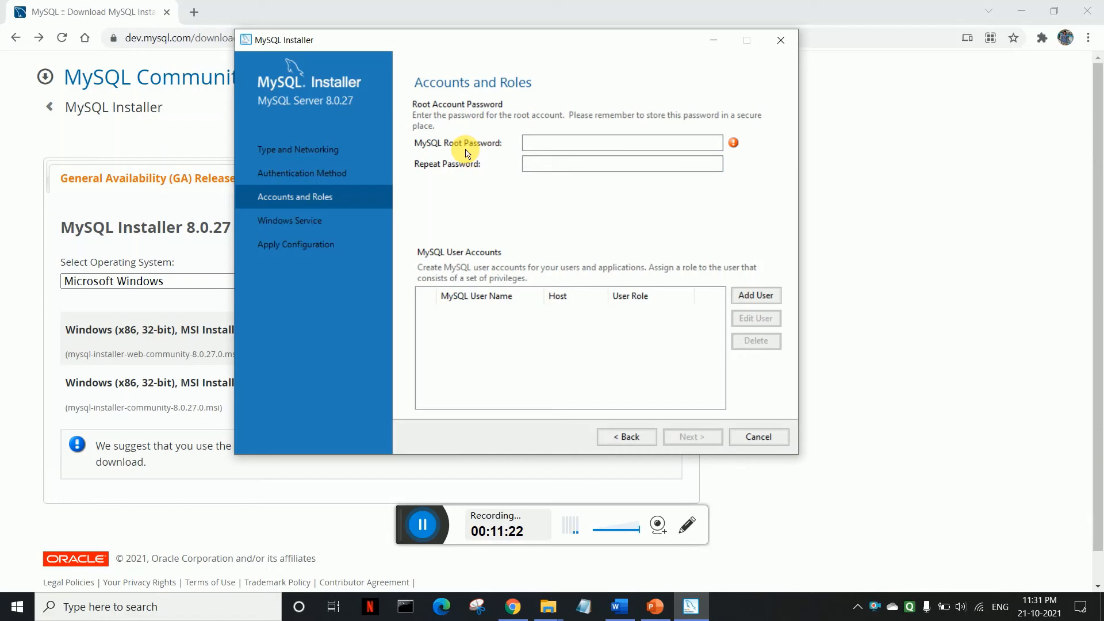
pyautogui.write('•')
pyautogui.click(595, 142)
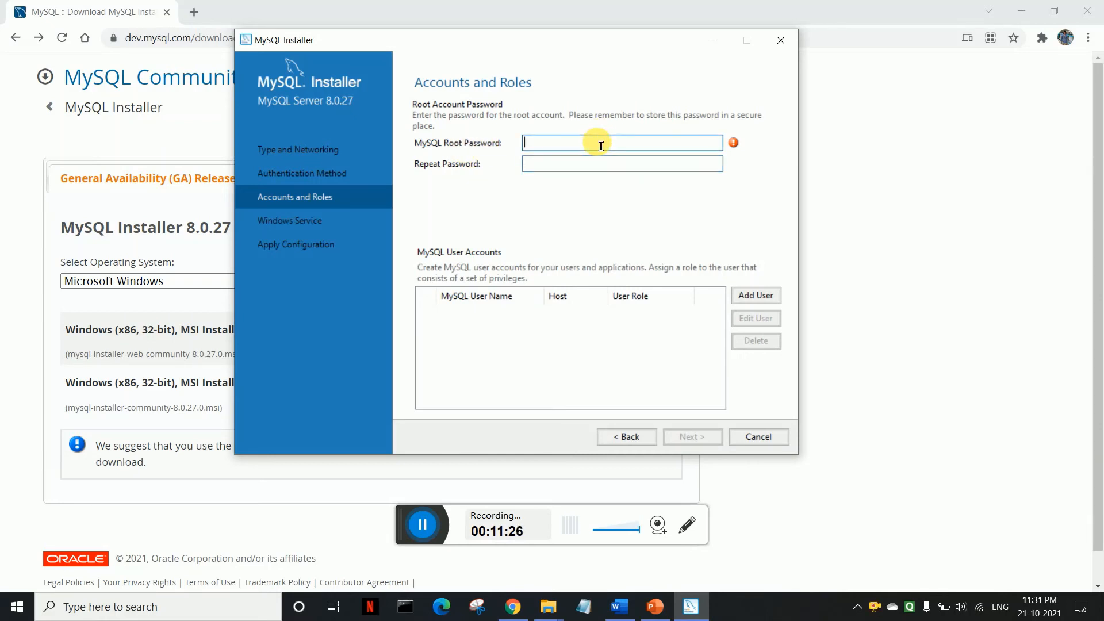
pyautogui.write('•••••••')
pyautogui.click(576, 165)
pyautogui.write('••••')
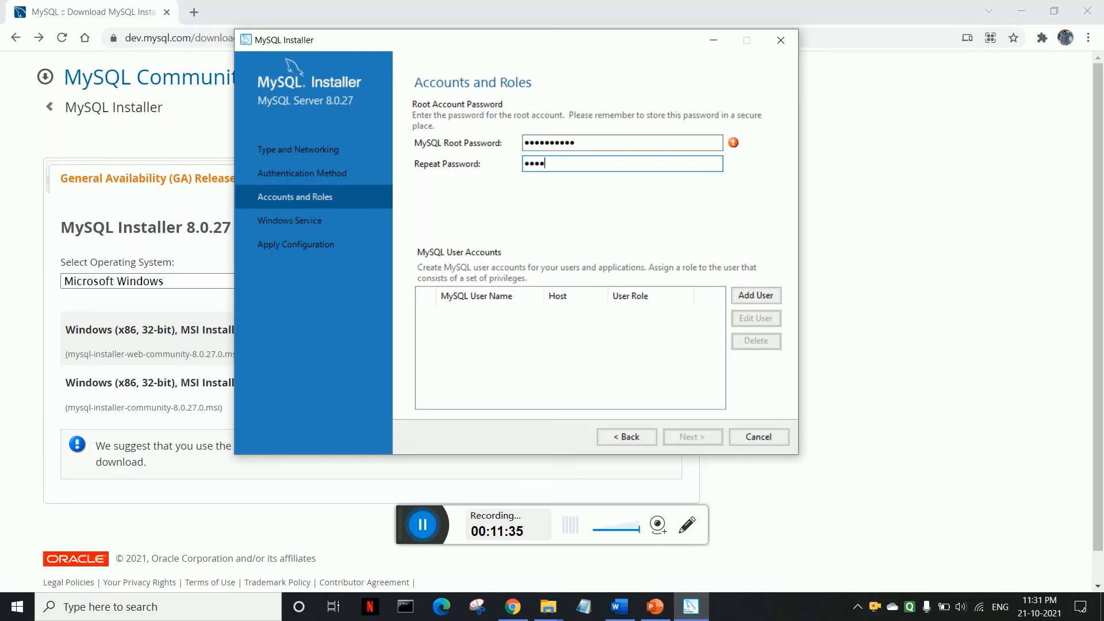
pyautogui.write('•••••')
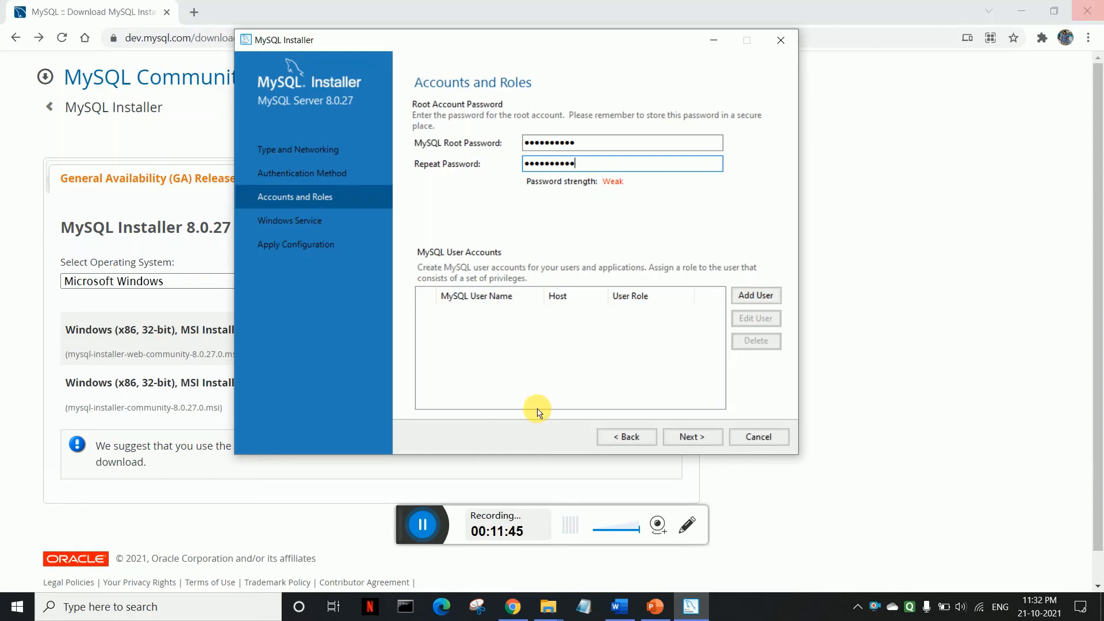
pyautogui.click(704, 437)
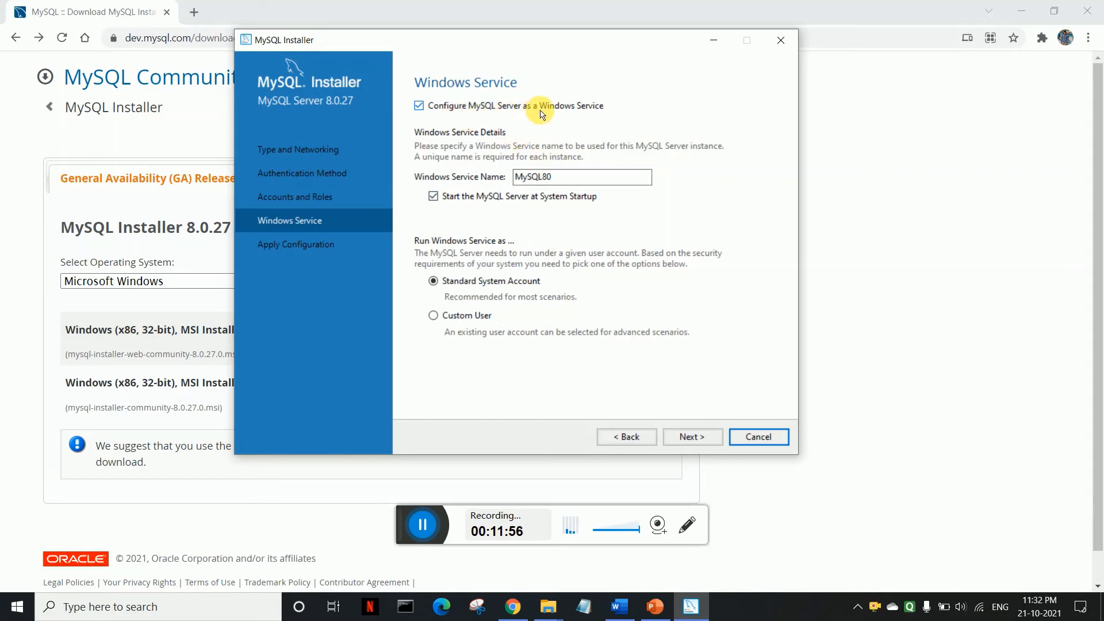
# Step: Keep the MySQL80 Windows service, execute the configuration, and finish once every step succeeds
pyautogui.click(704, 438)
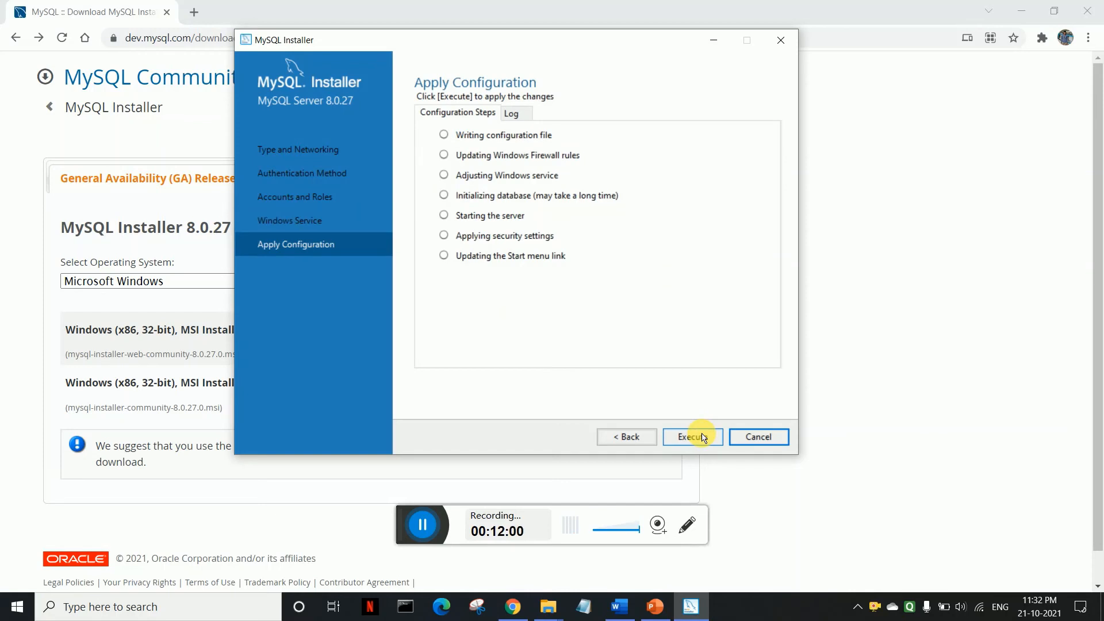
pyautogui.click(703, 438)
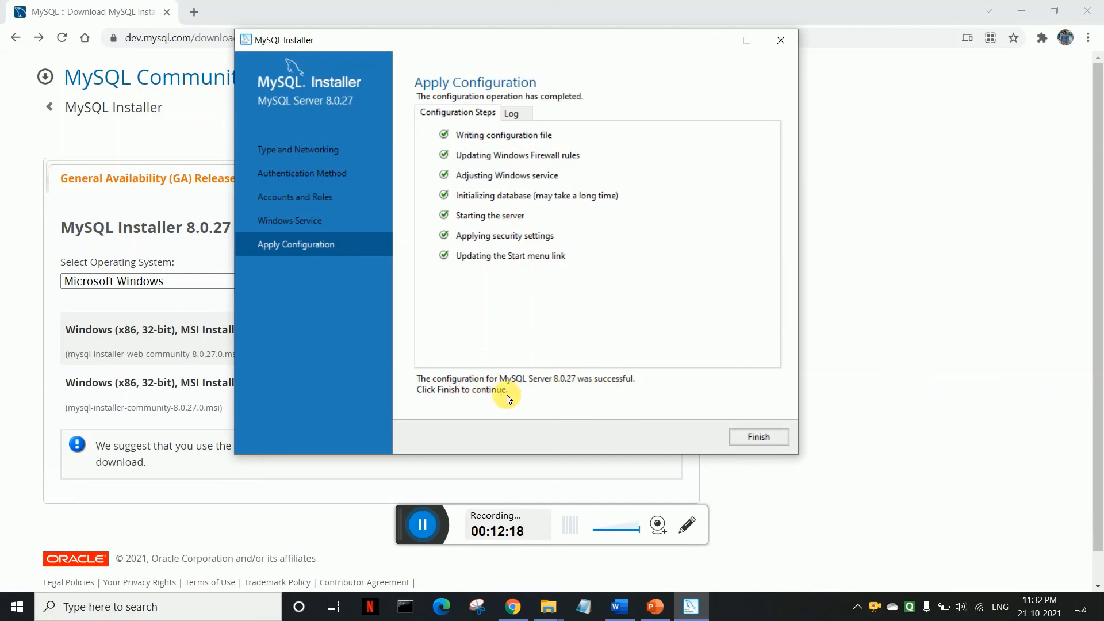
pyautogui.click(756, 440)
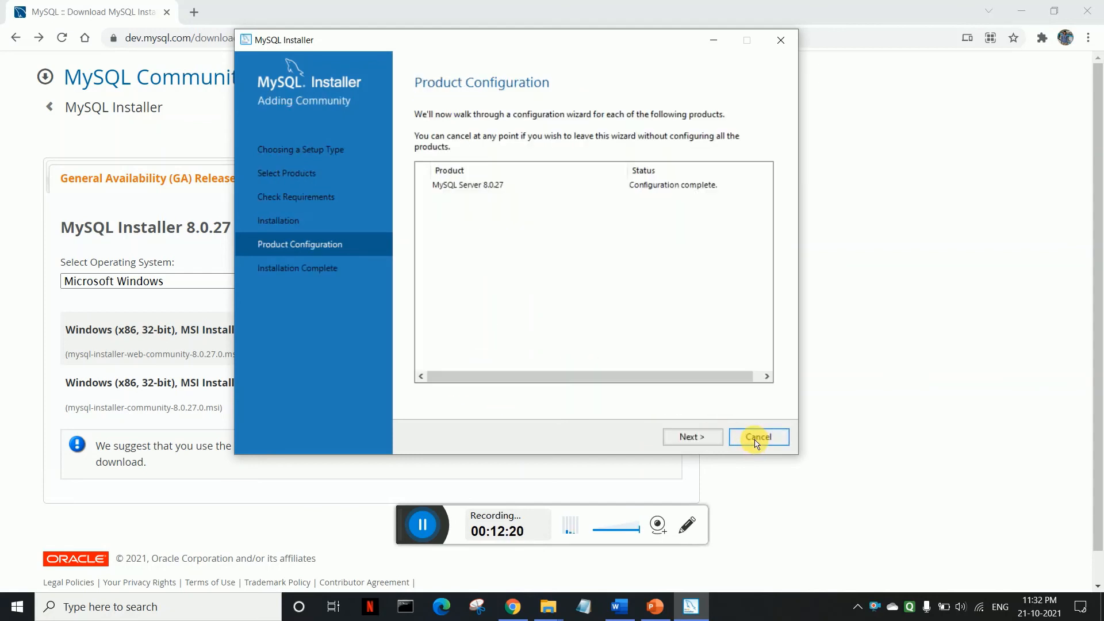
# Step: Advance from Product Configuration to Installation Complete and close MySQL Installer
pyautogui.click(709, 438)
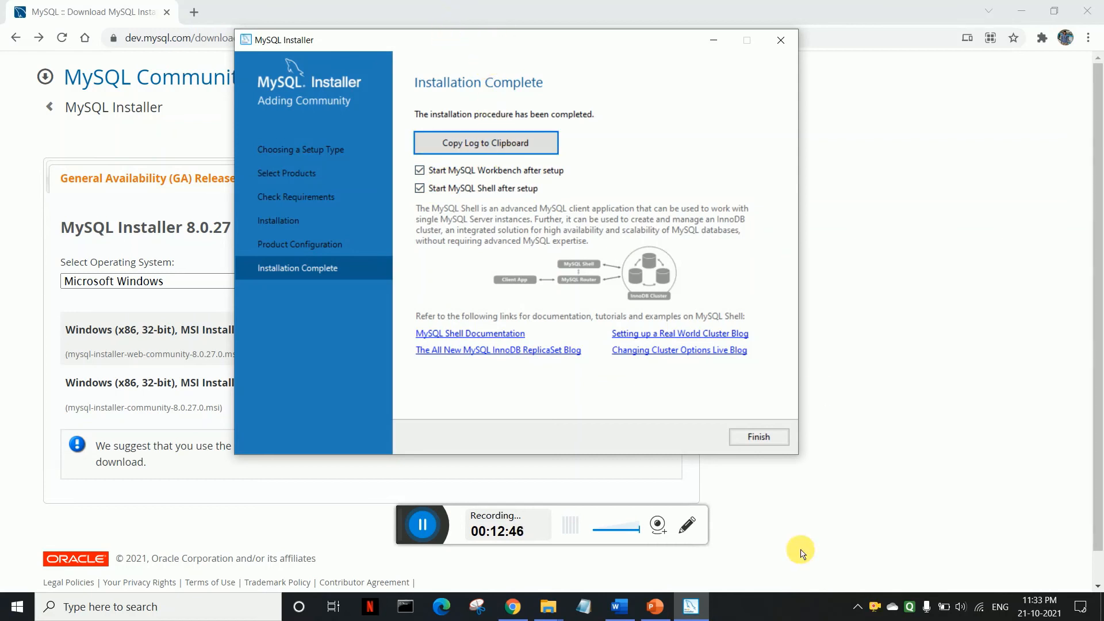
pyautogui.click(757, 437)
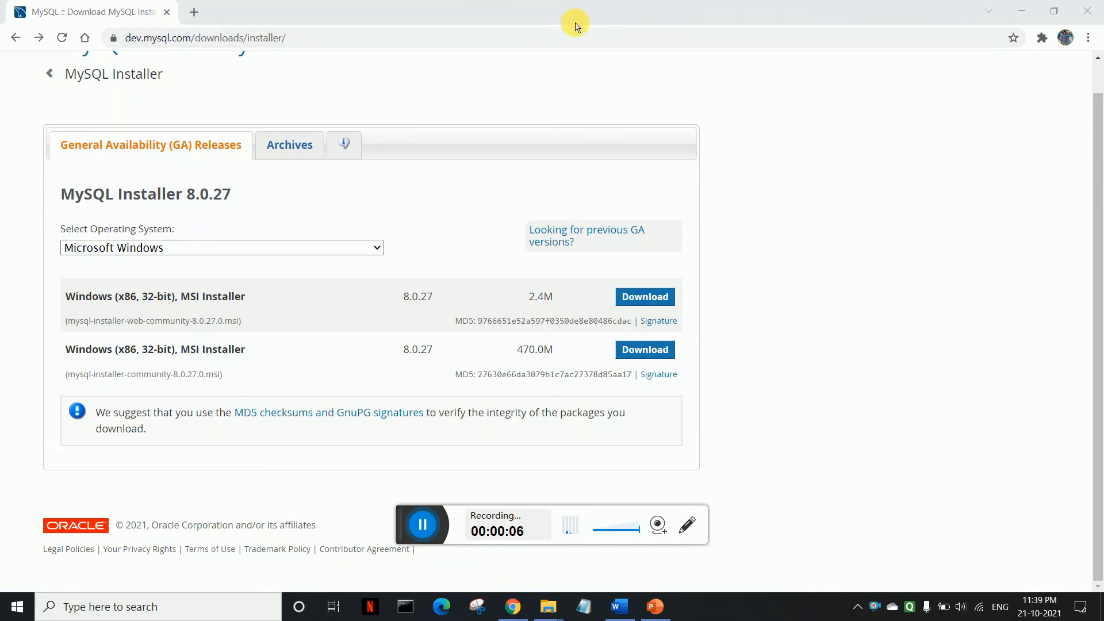
# Step: Launch MySQL 8.0 Command Line Client from Start and log in with the root password
pyautogui.click(5, 615)
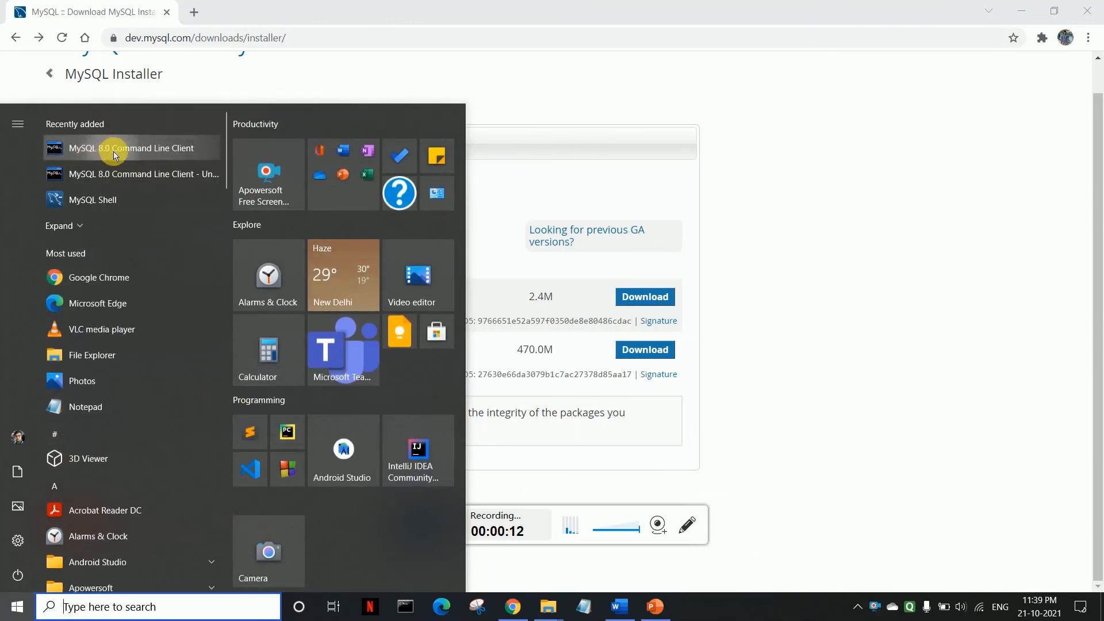
pyautogui.click(182, 150)
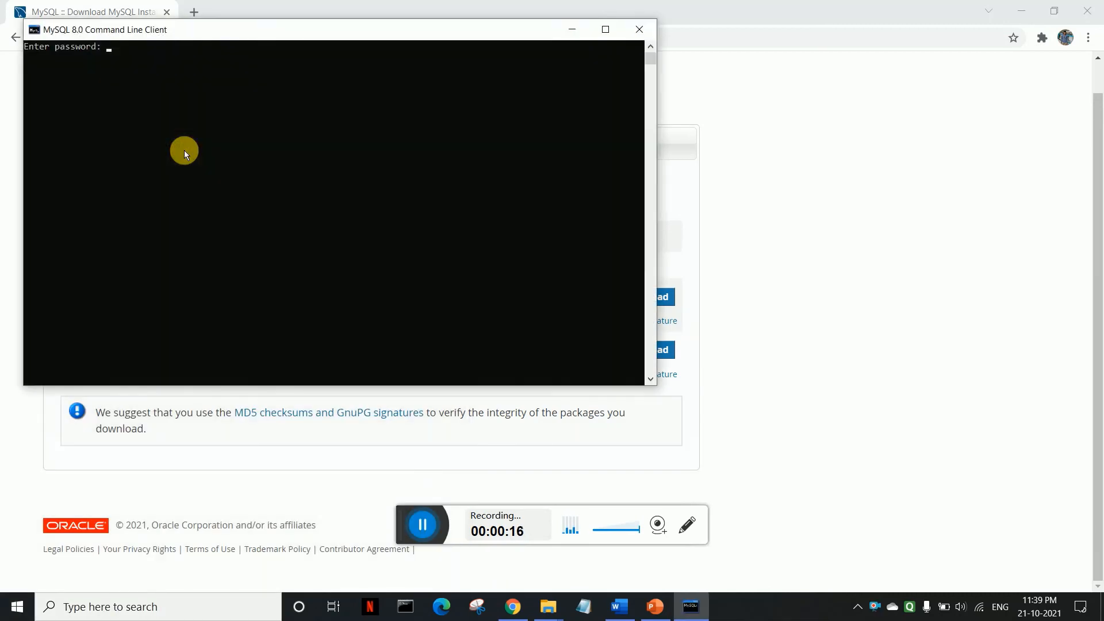
pyautogui.moveTo(159, 39); pyautogui.dragTo(388, 95)
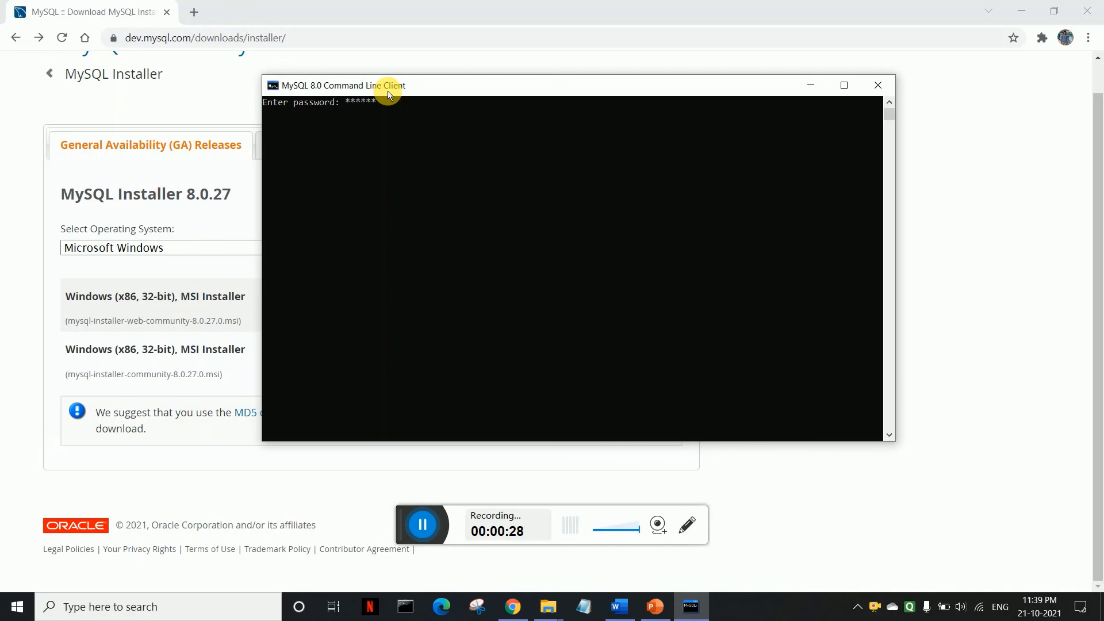
pyautogui.press('Return')
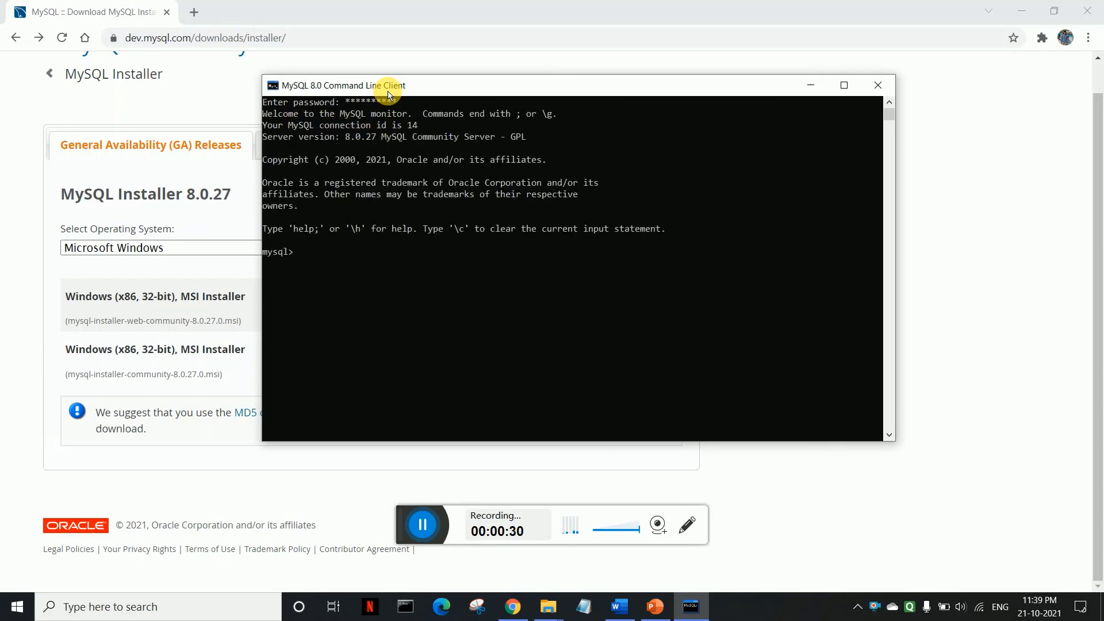
pyautogui.moveTo(286, 252); pyautogui.dragTo(270, 253)
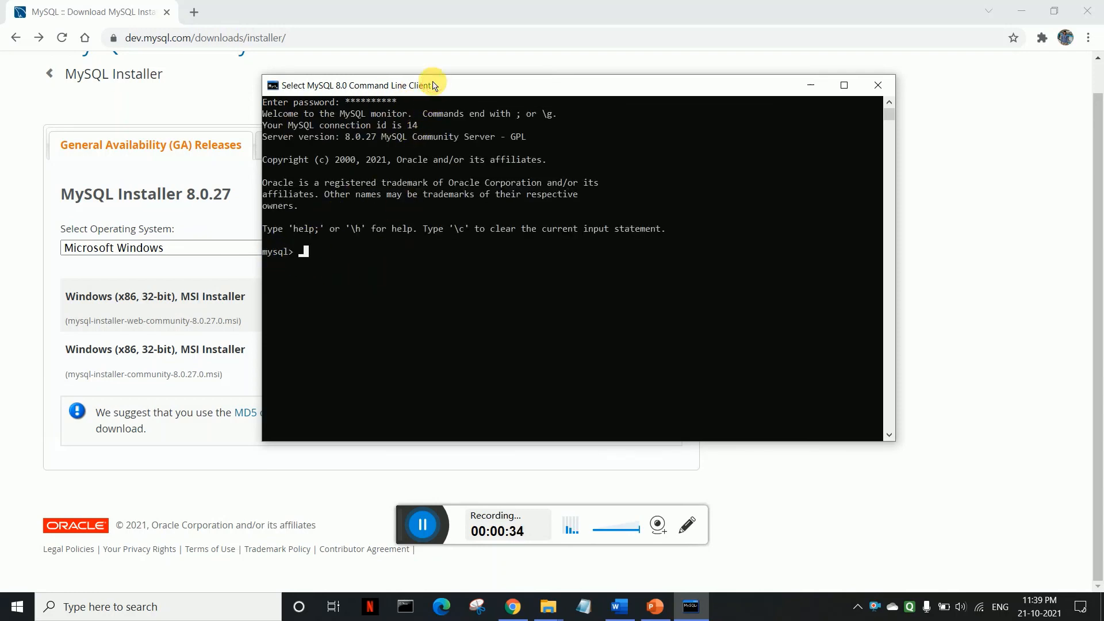
pyautogui.moveTo(444, 85); pyautogui.dragTo(529, 67)
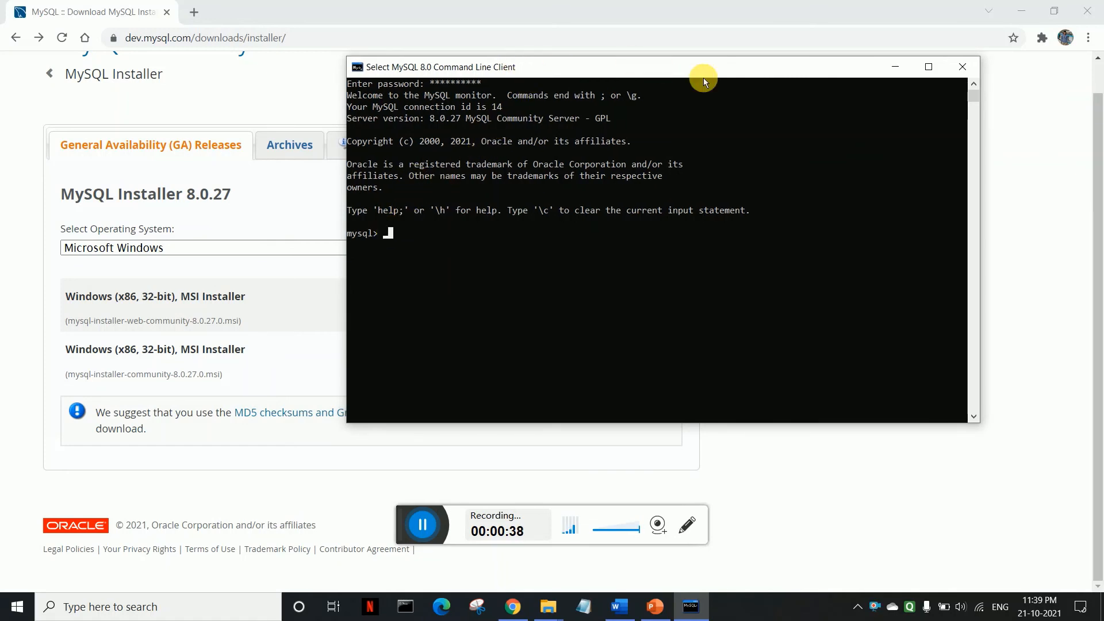
pyautogui.press('Escape')
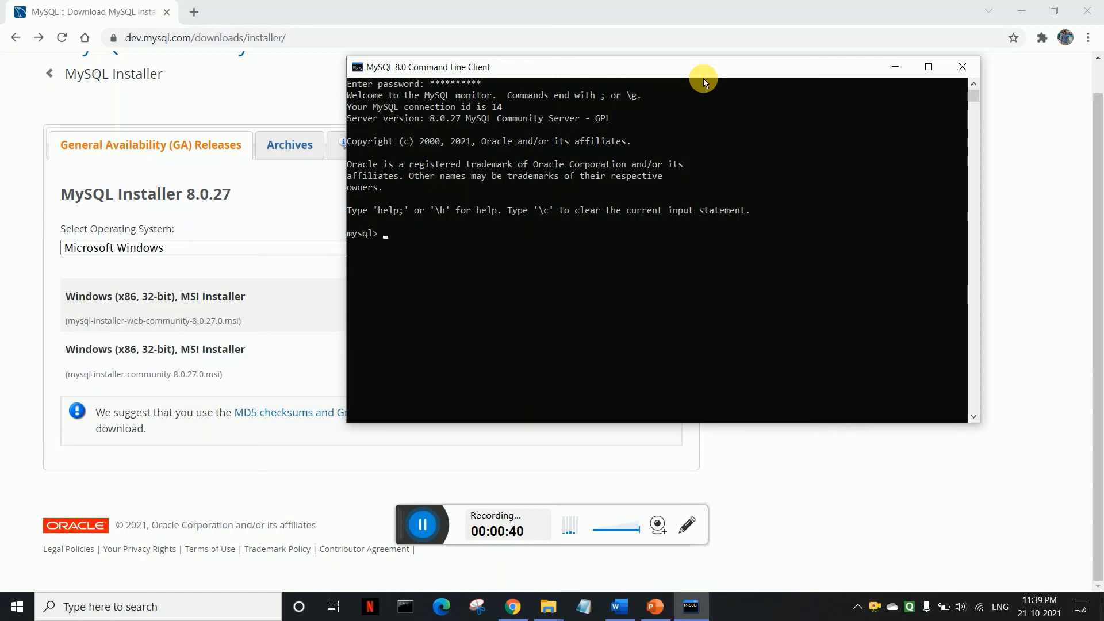
# Step: Run show databases to list information_schema, mysql, performance_schema and sys, then try typing create database_name;
pyautogui.write('ysql> show databases;')
pyautogui.press('Return')
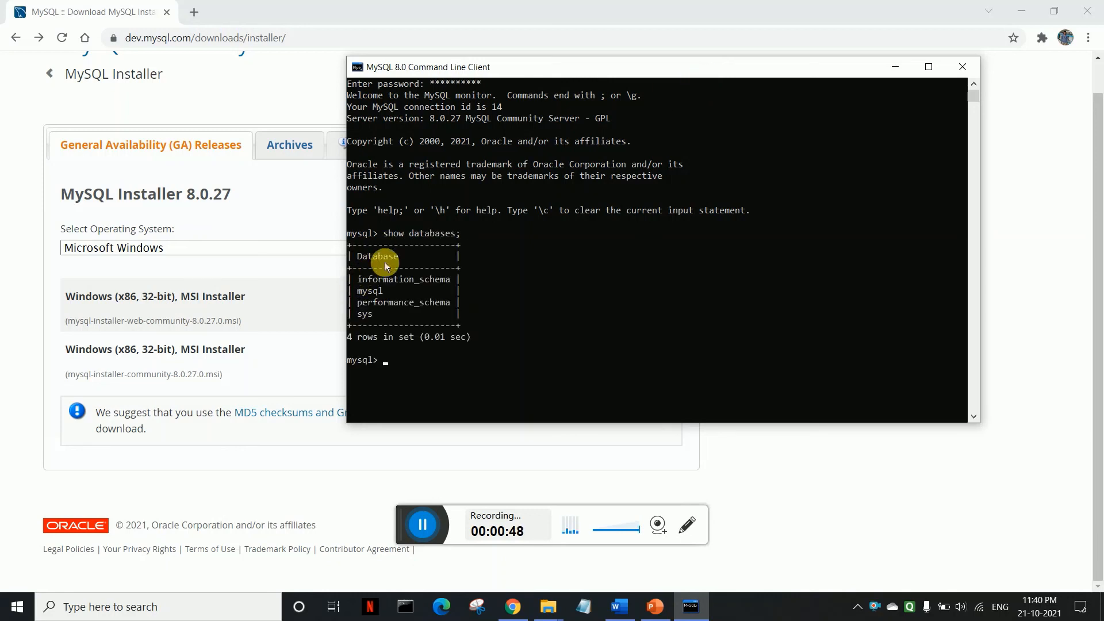
pyautogui.write('c')
pyautogui.write('reate database_name;')
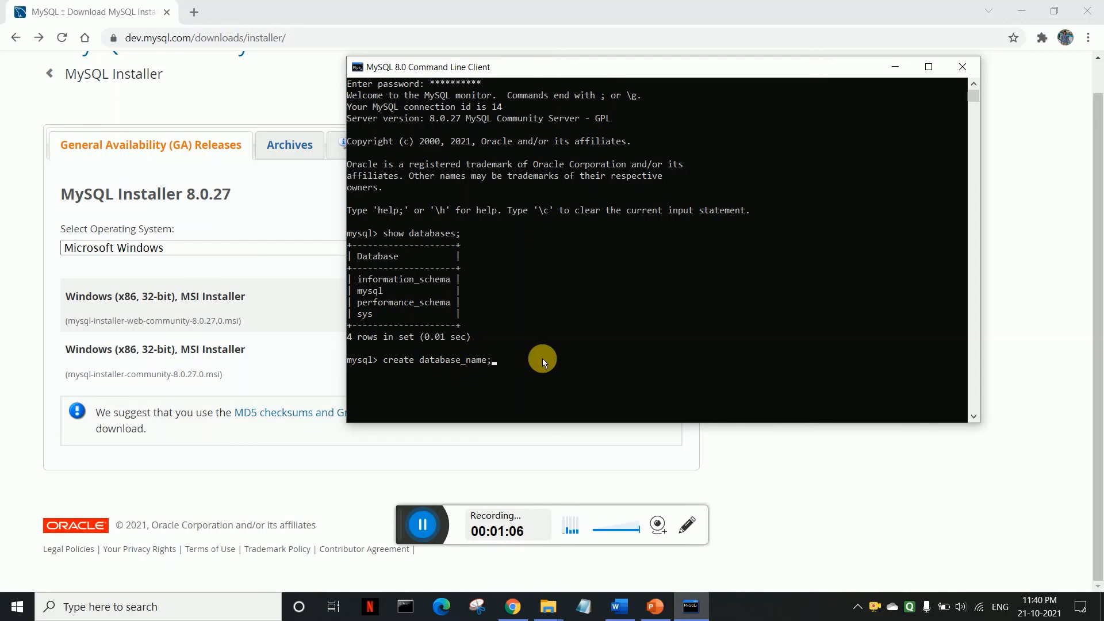
pyautogui.press('BackSpace')
pyautogui.press('BackSpace')
pyautogui.press('BackSpace')
pyautogui.press('BackSpace')
pyautogui.press('BackSpace')
pyautogui.press('BackSpace')
pyautogui.press('BackSpace')
pyautogui.press('BackSpace')
pyautogui.press('BackSpace')
pyautogui.press('BackSpace')
pyautogui.press('BackSpace')
pyautogui.press('BackSpace')
pyautogui.press('BackSpace')
pyautogui.press('BackSpace')
pyautogui.press('BackSpace')
pyautogui.press('BackSpace')
pyautogui.press('BackSpace')
pyautogui.press('BackSpace')
pyautogui.press('BackSpace')
pyautogui.press('BackSpace')
pyautogui.press('BackSpace')
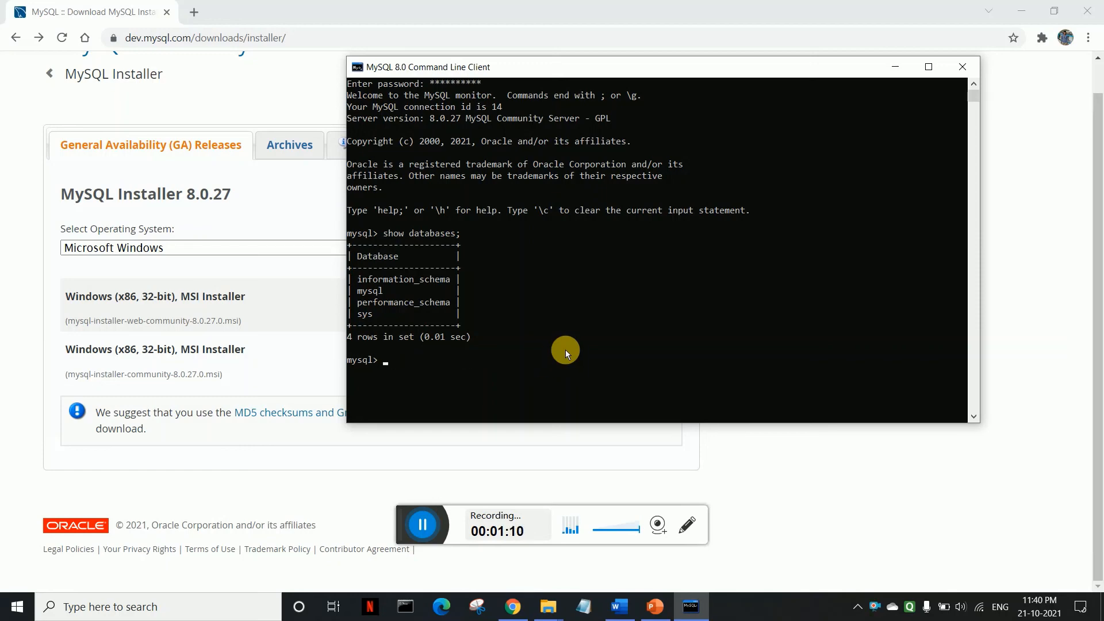
pyautogui.click(16, 610)
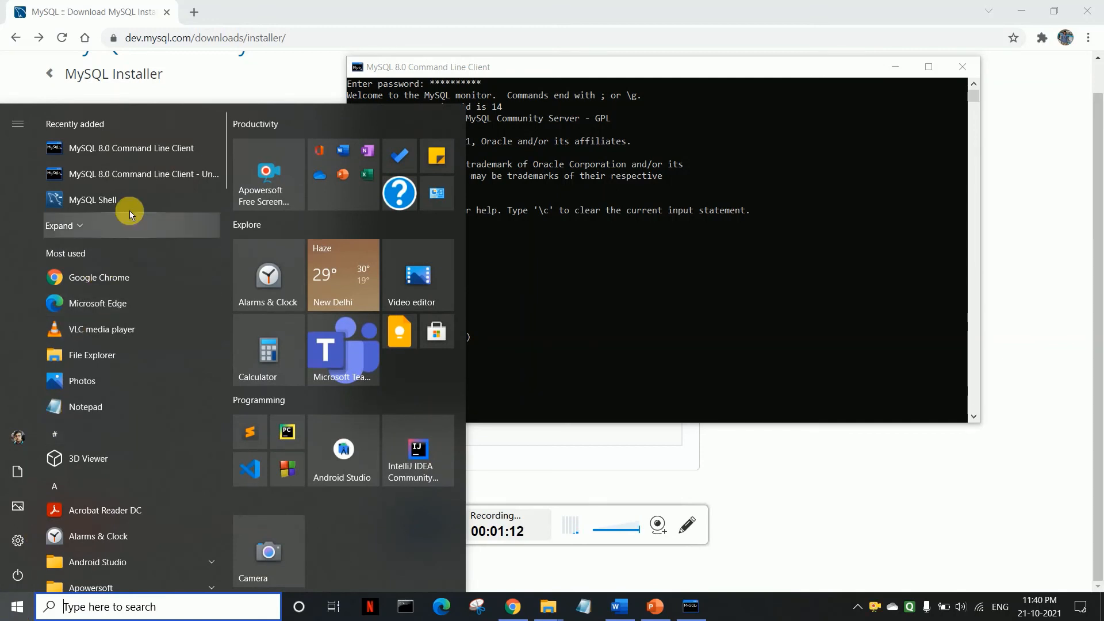
# Step: Launch MySQL Workbench and connect to Local instance MySQL80 with the root password
pyautogui.write('work')
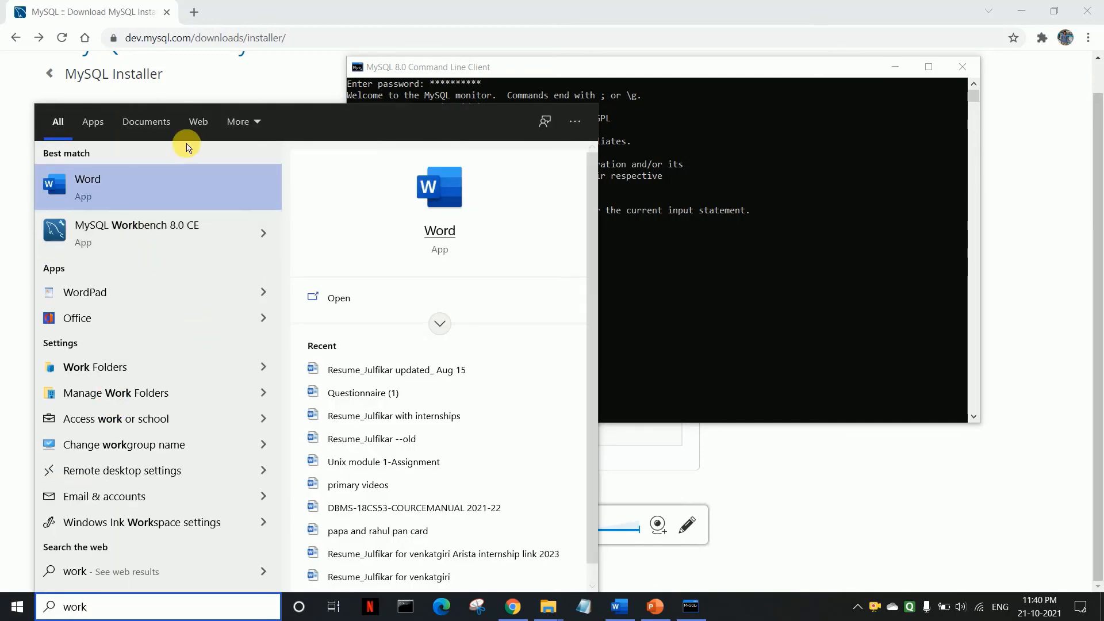
pyautogui.click(186, 241)
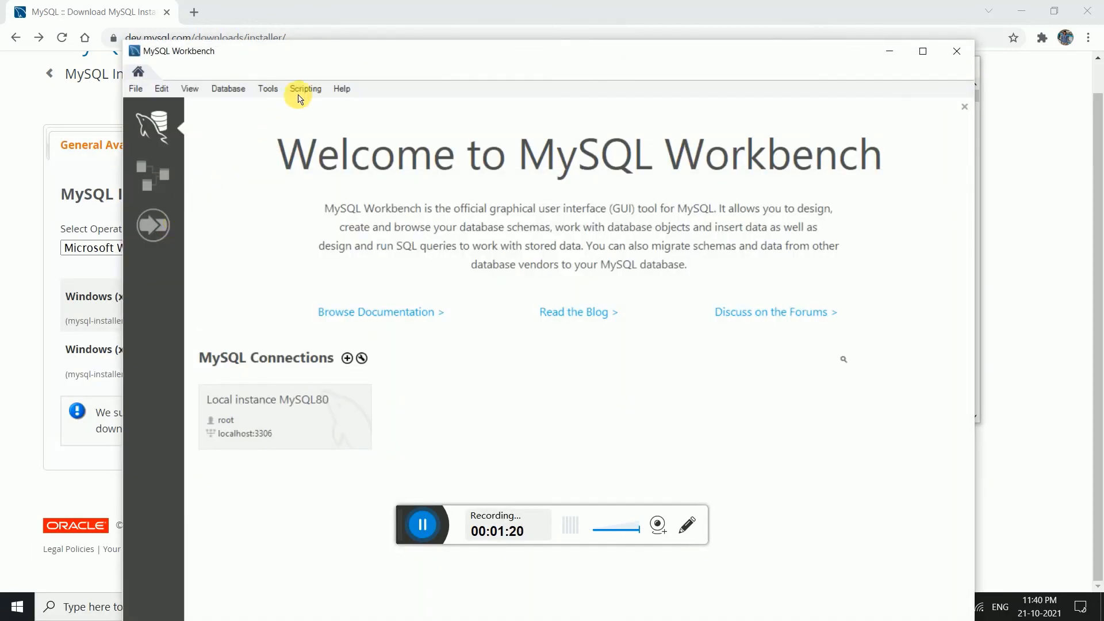
pyautogui.moveTo(328, 51); pyautogui.dragTo(341, 11)
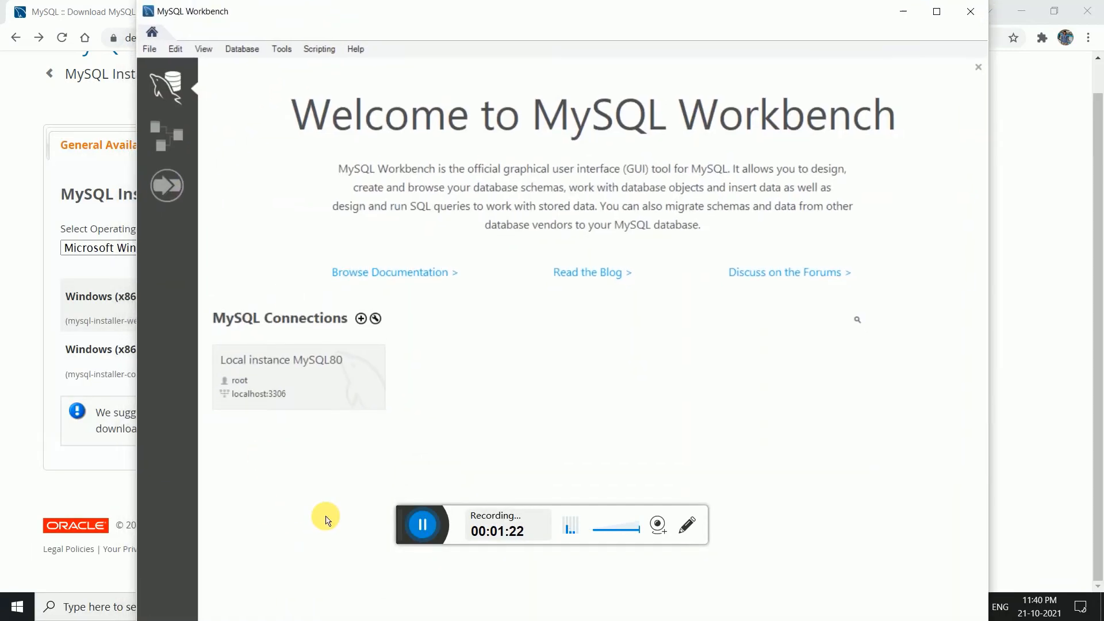
pyautogui.click(302, 381)
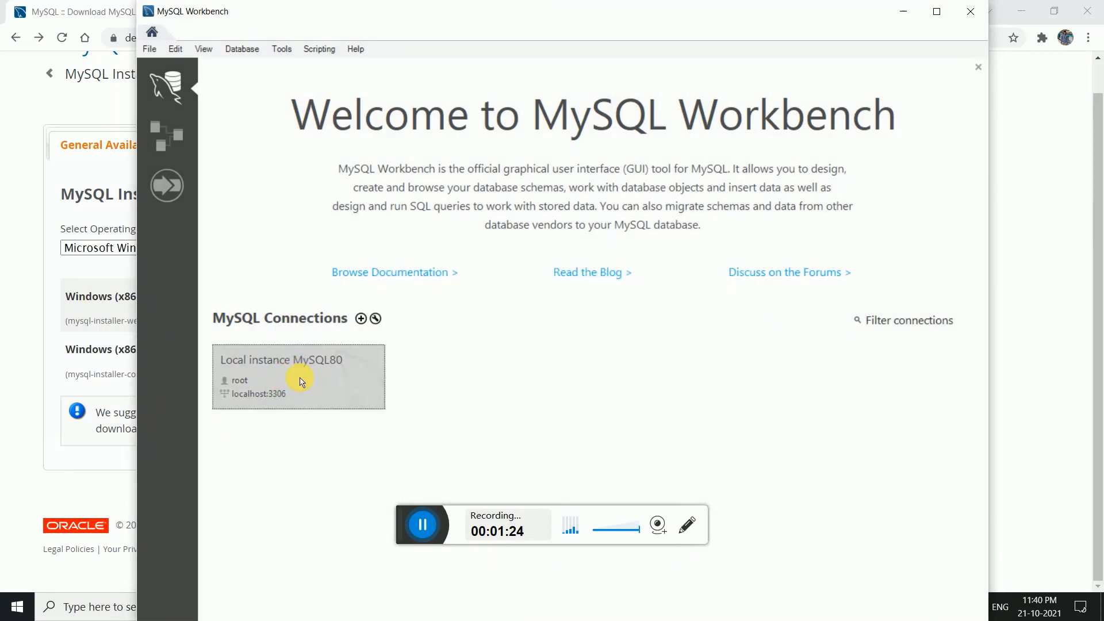
pyautogui.write('r')
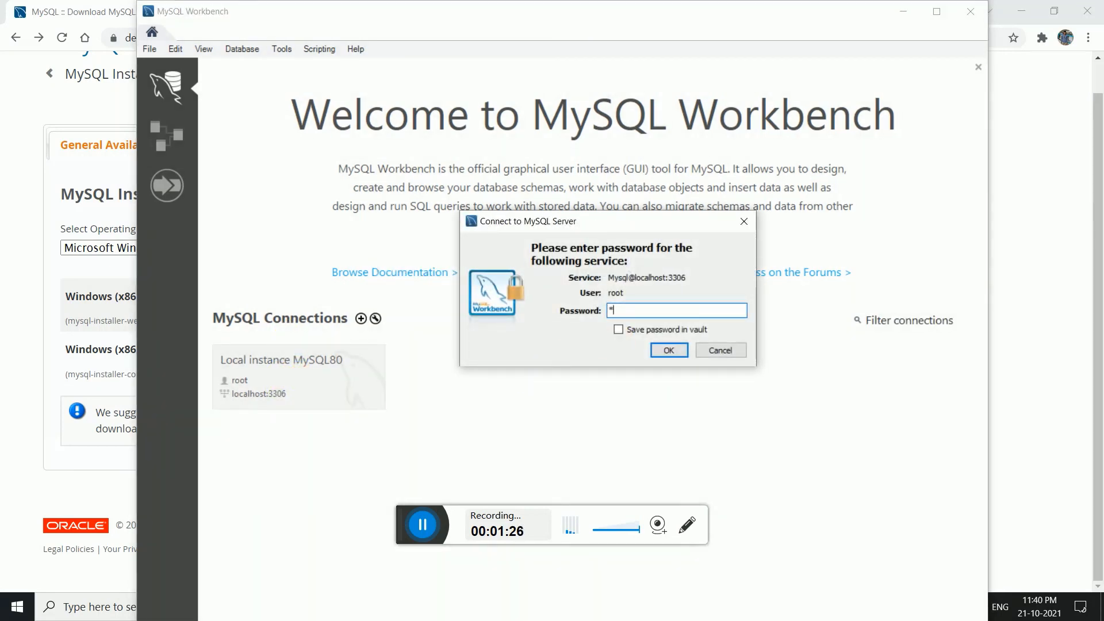
pyautogui.write('oot******')
pyautogui.press('Return')
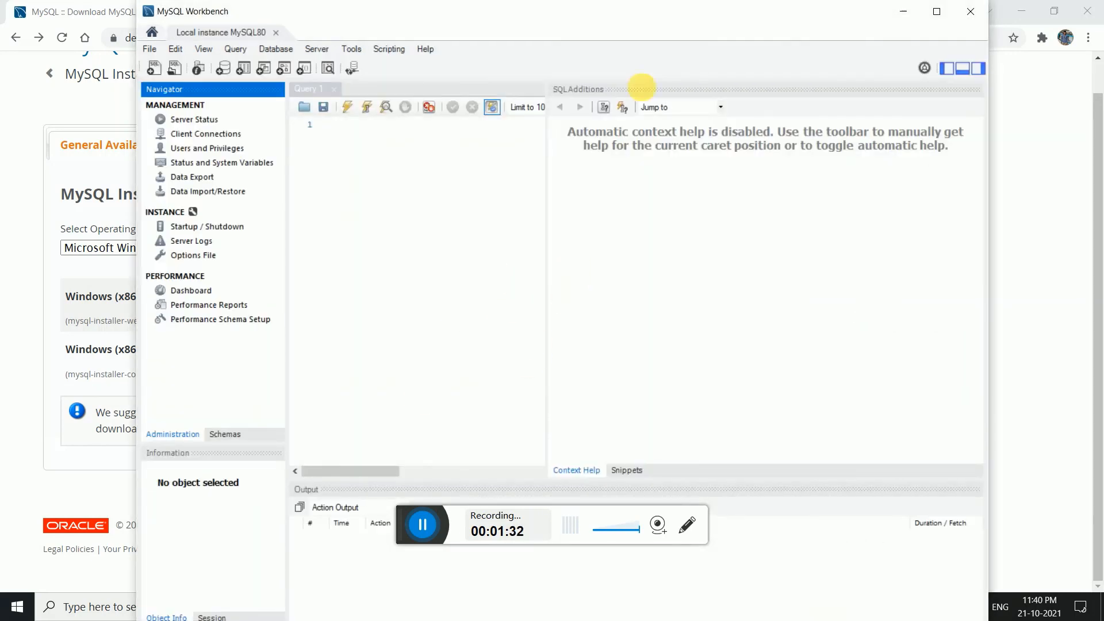
# Step: Close MySQL Workbench and the MySQL Command Line Client window
pyautogui.moveTo(492, 11); pyautogui.dragTo(432, 90)
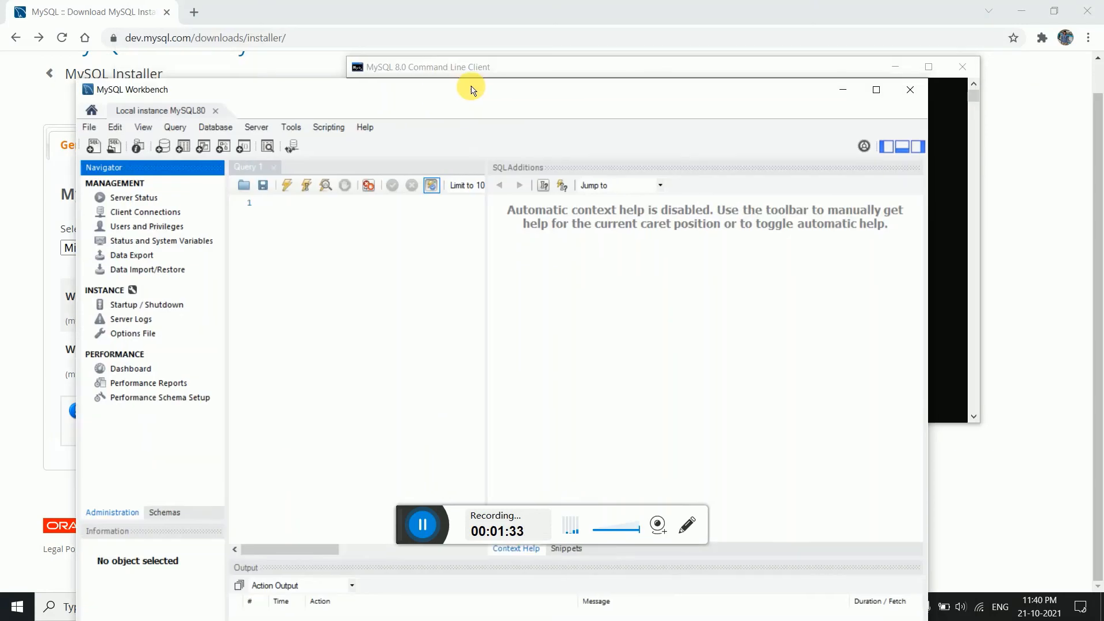
pyautogui.click(910, 89)
pyautogui.click(963, 67)
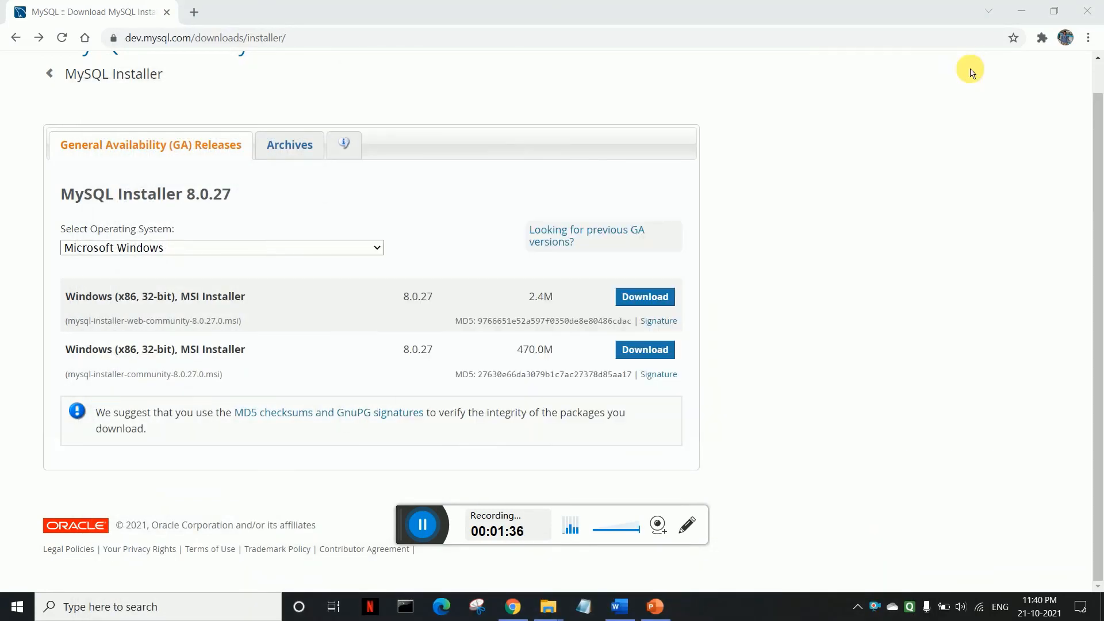